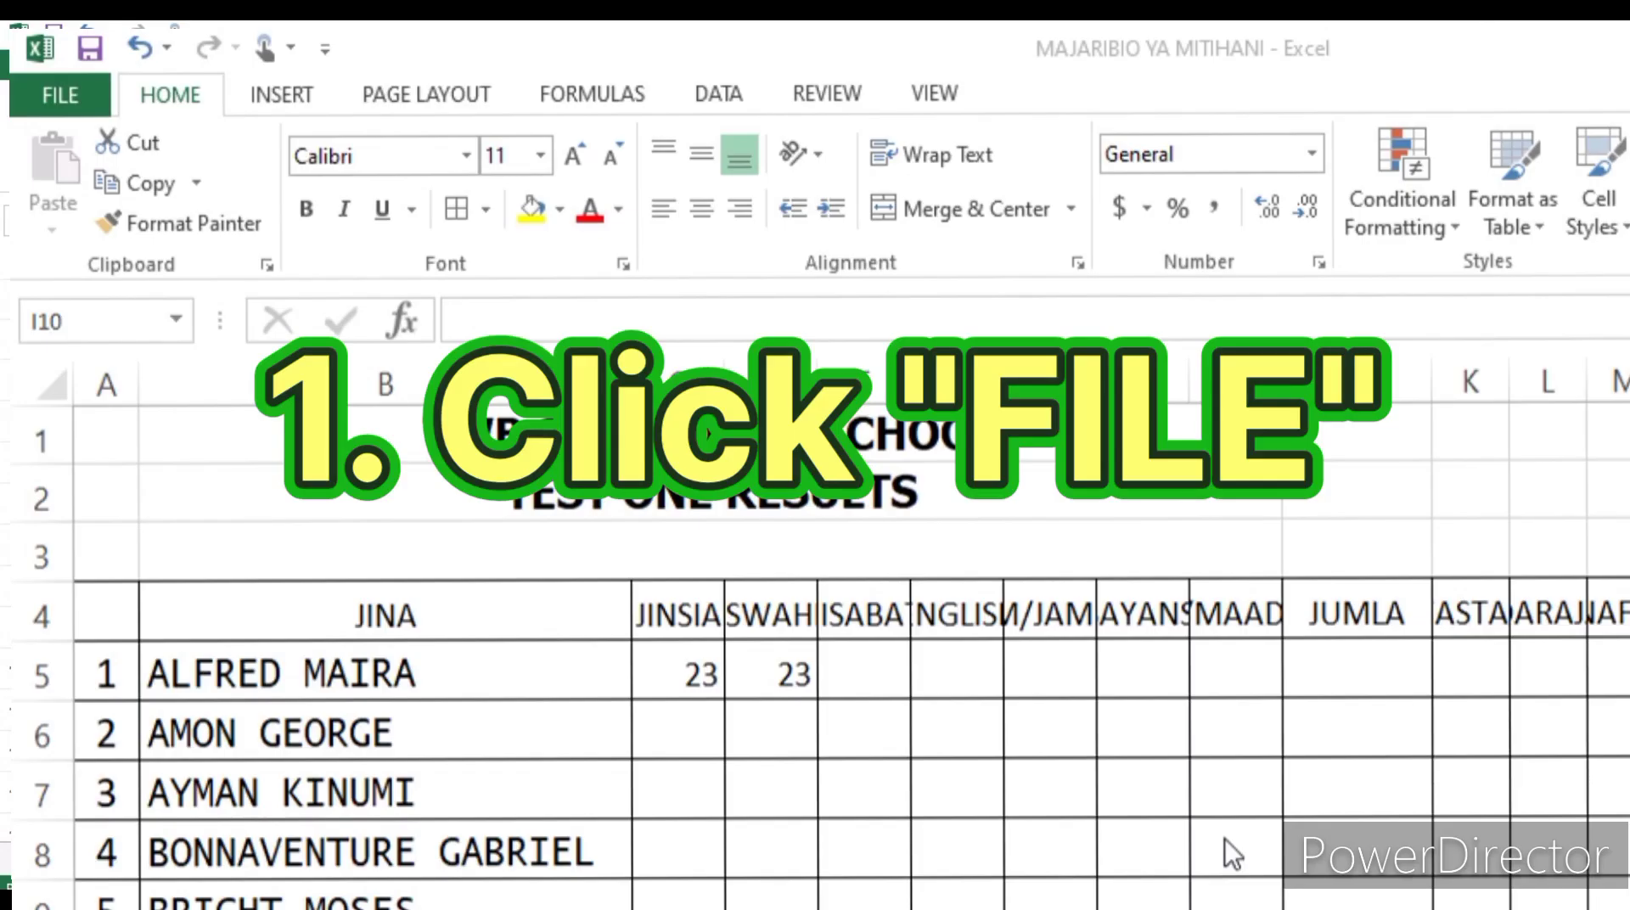
Open File > Save As with Computer selected to list the current and recent folders
click(75, 95)
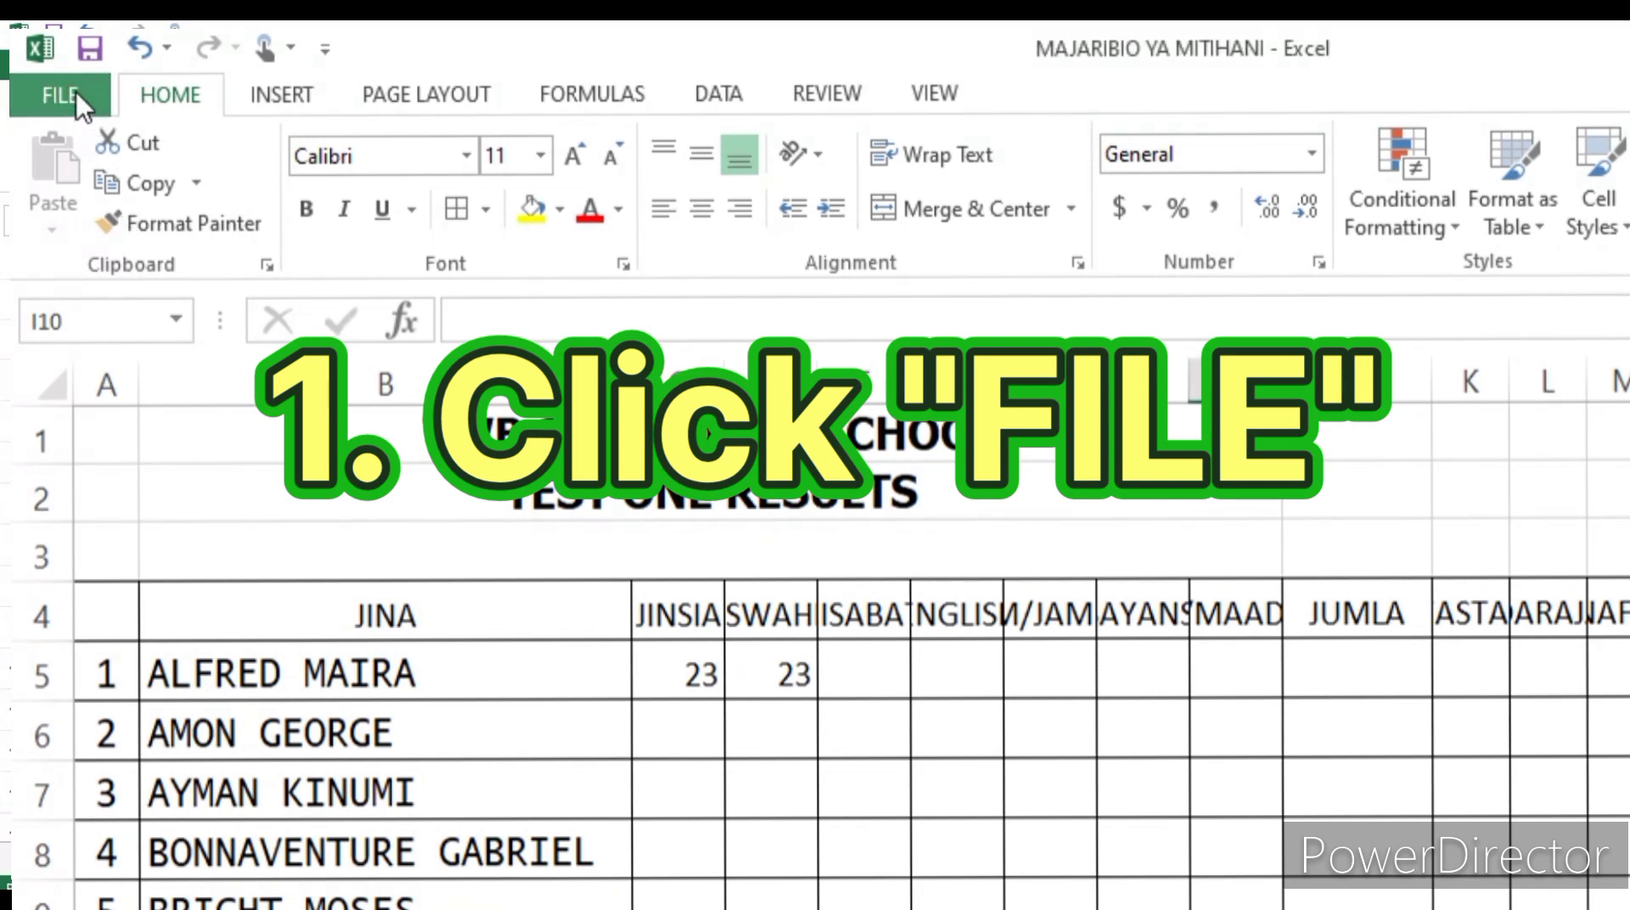
click(75, 90)
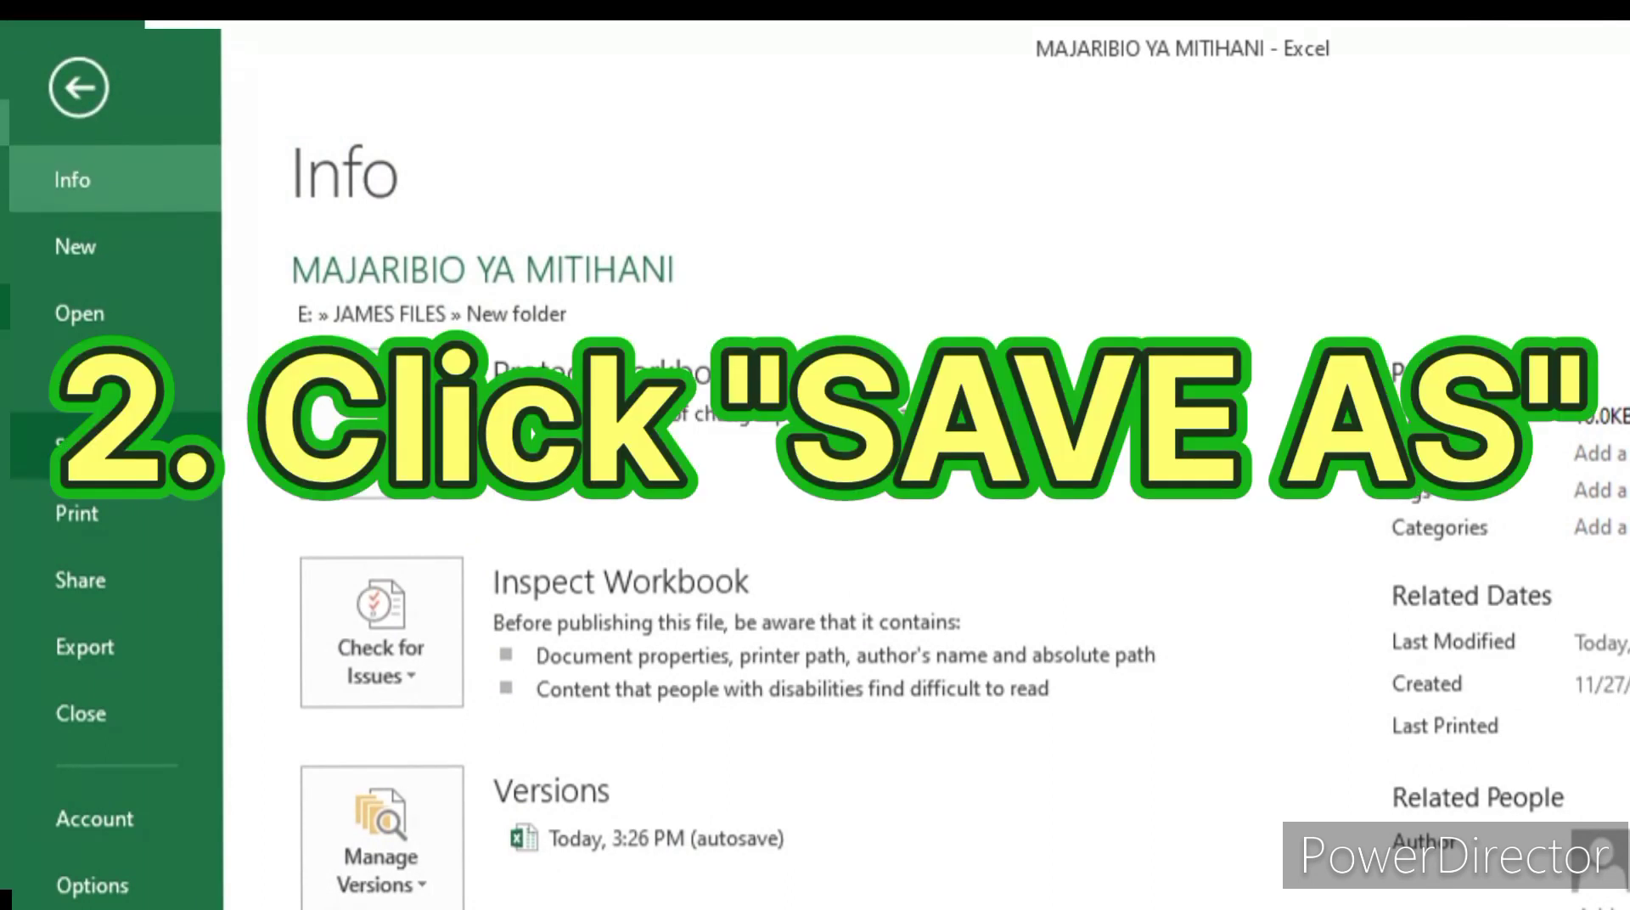
click(76, 445)
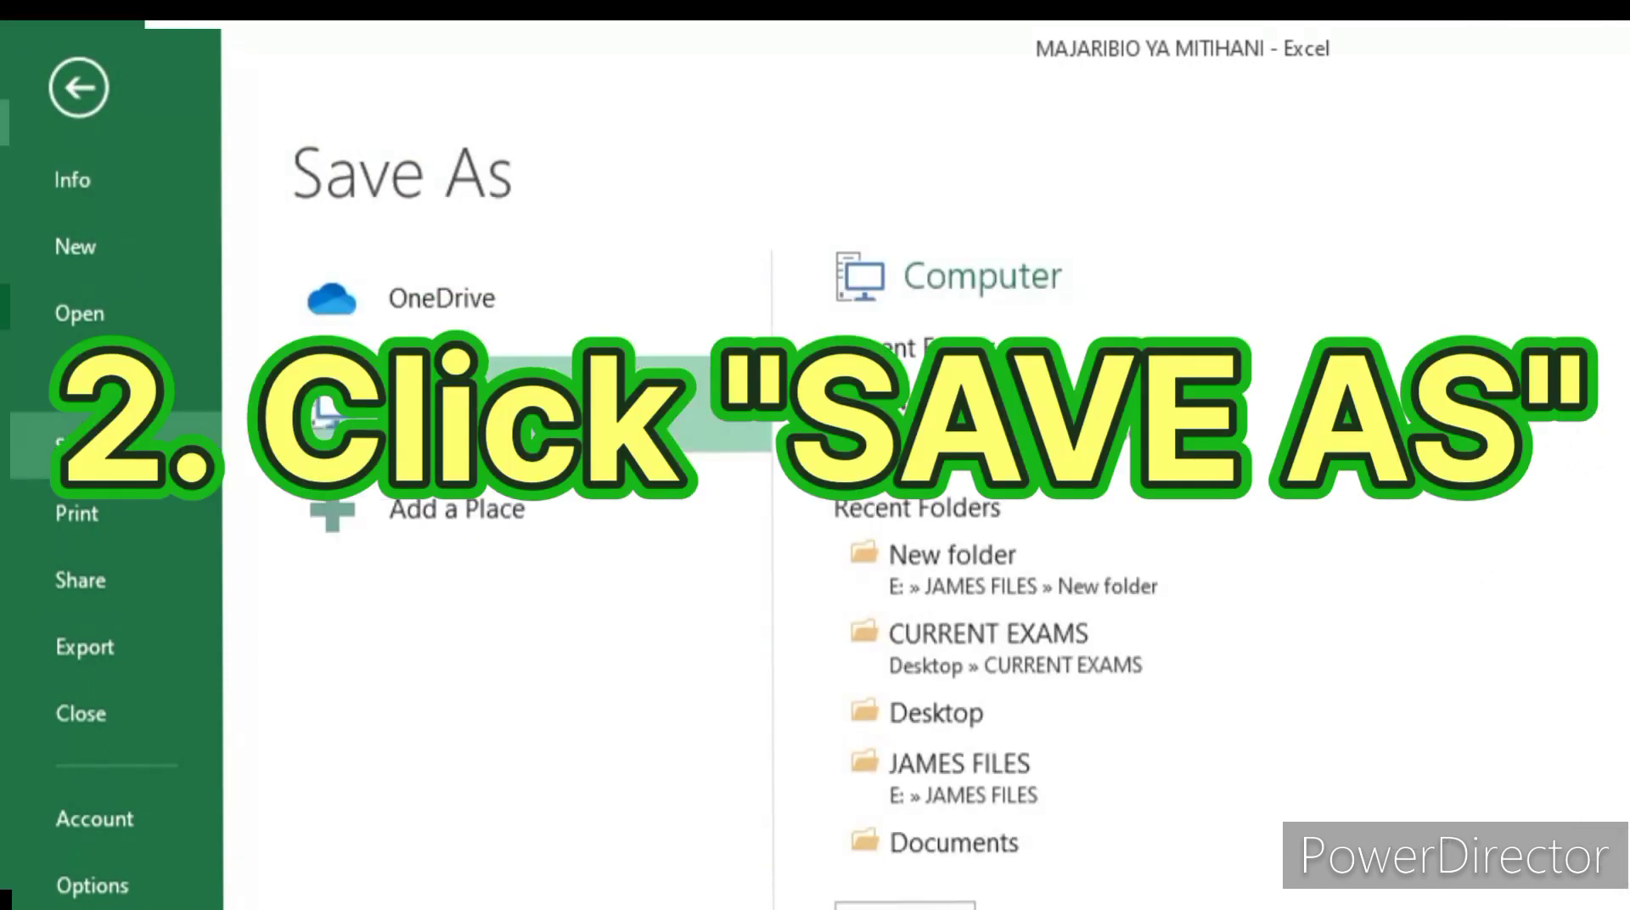
click(54, 315)
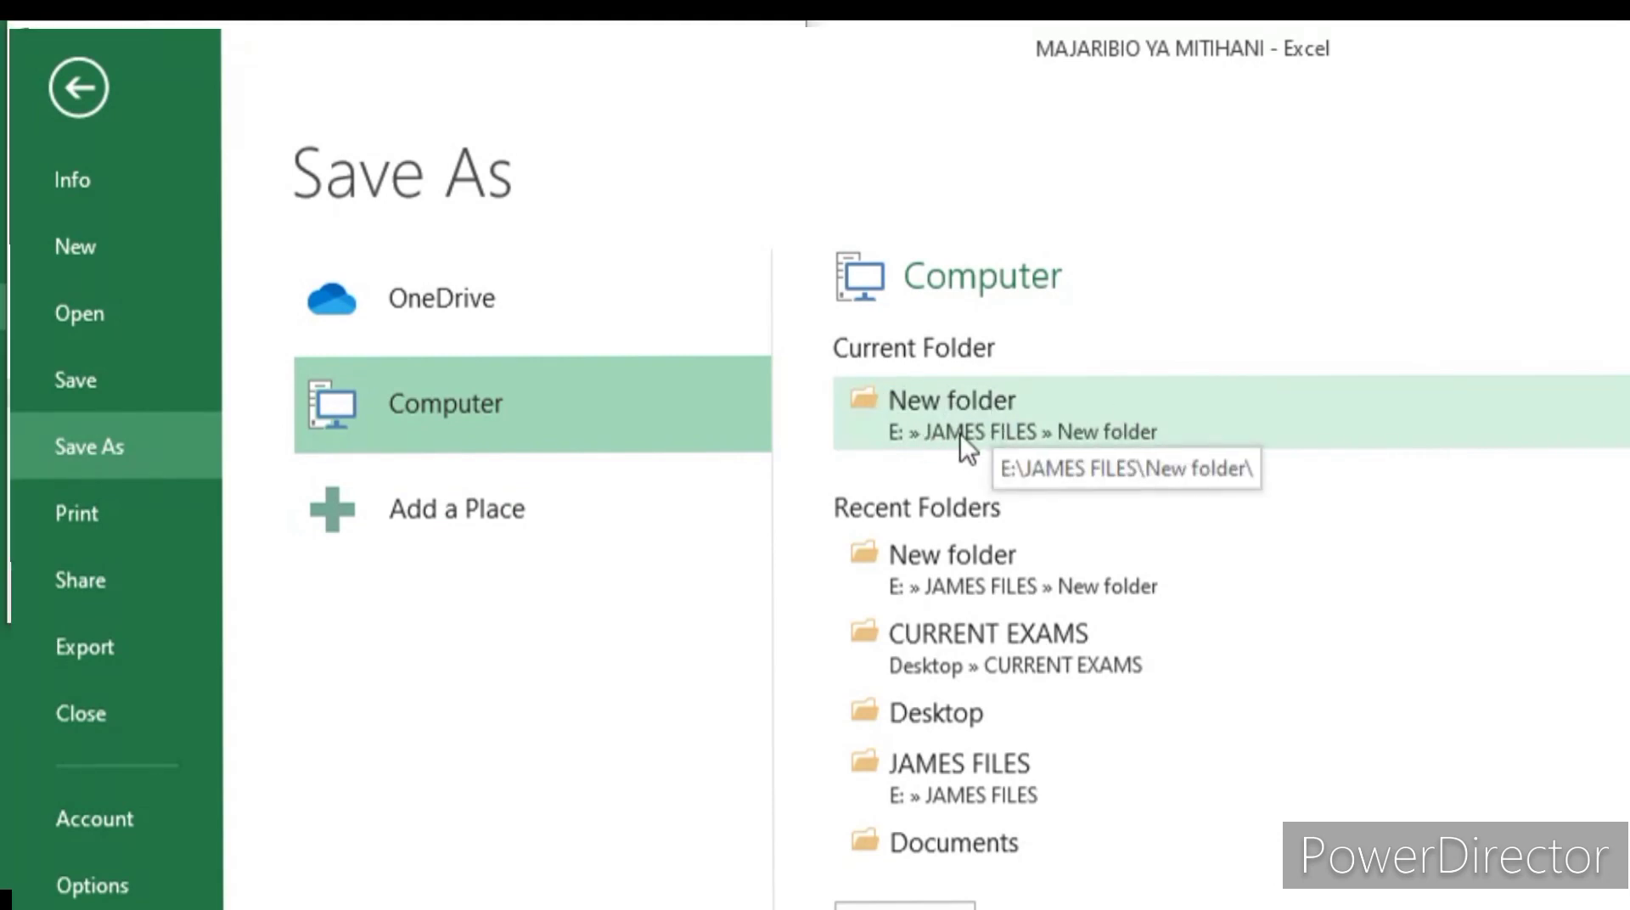
Choose New folder on drive E as the location and name the file 'MAJARIBIO YA MITIHANI'
click(932, 435)
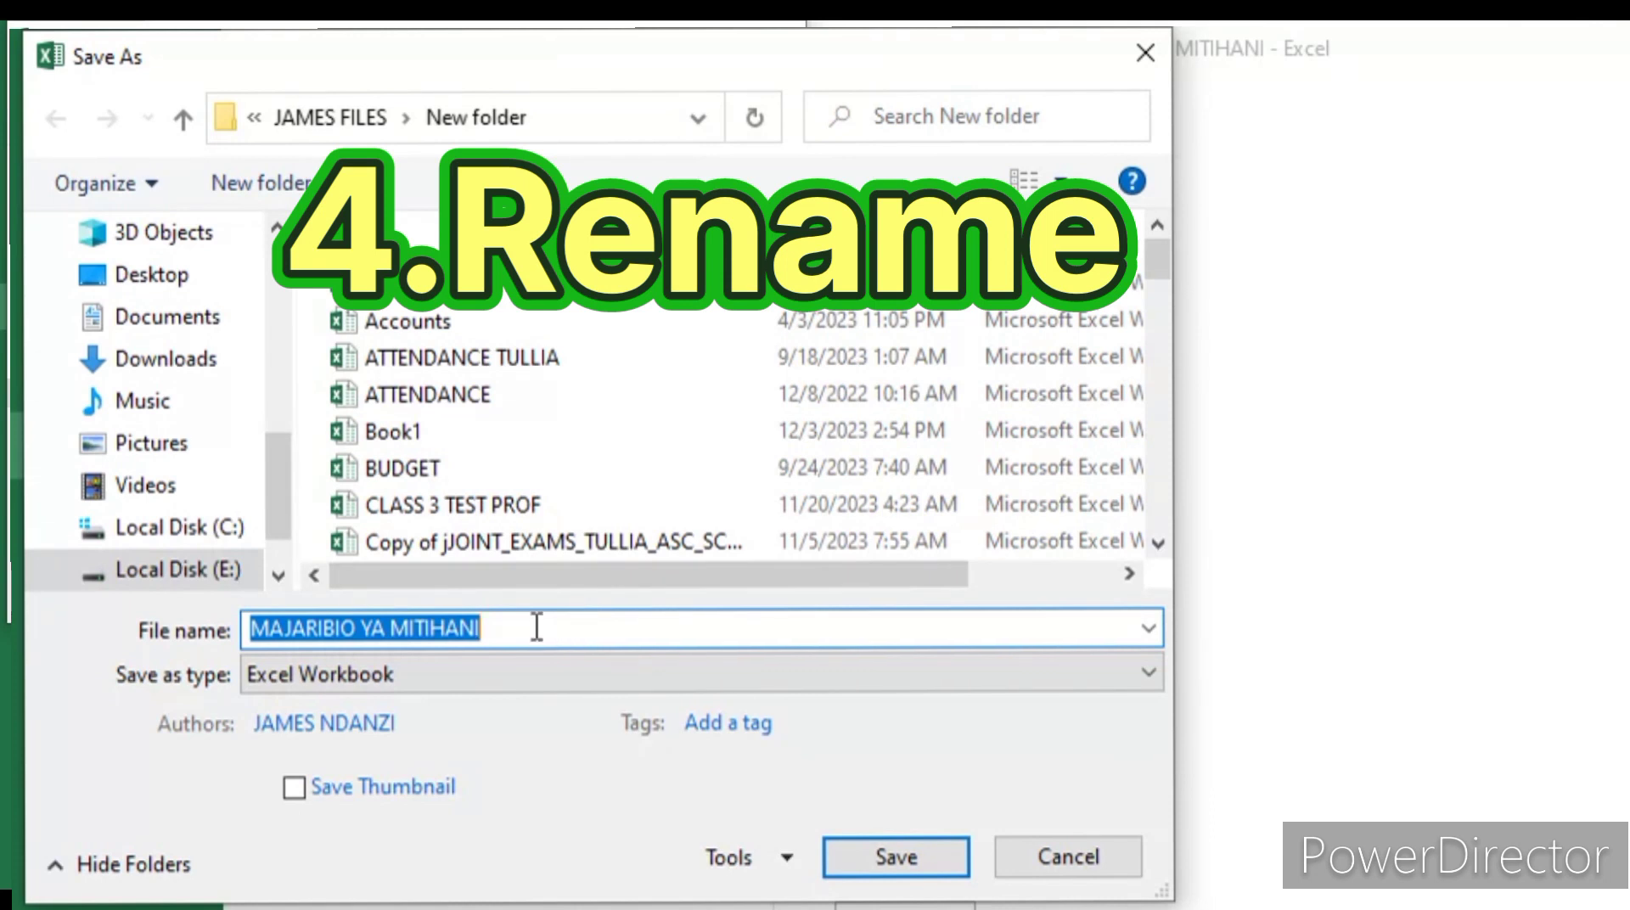
text(MA)
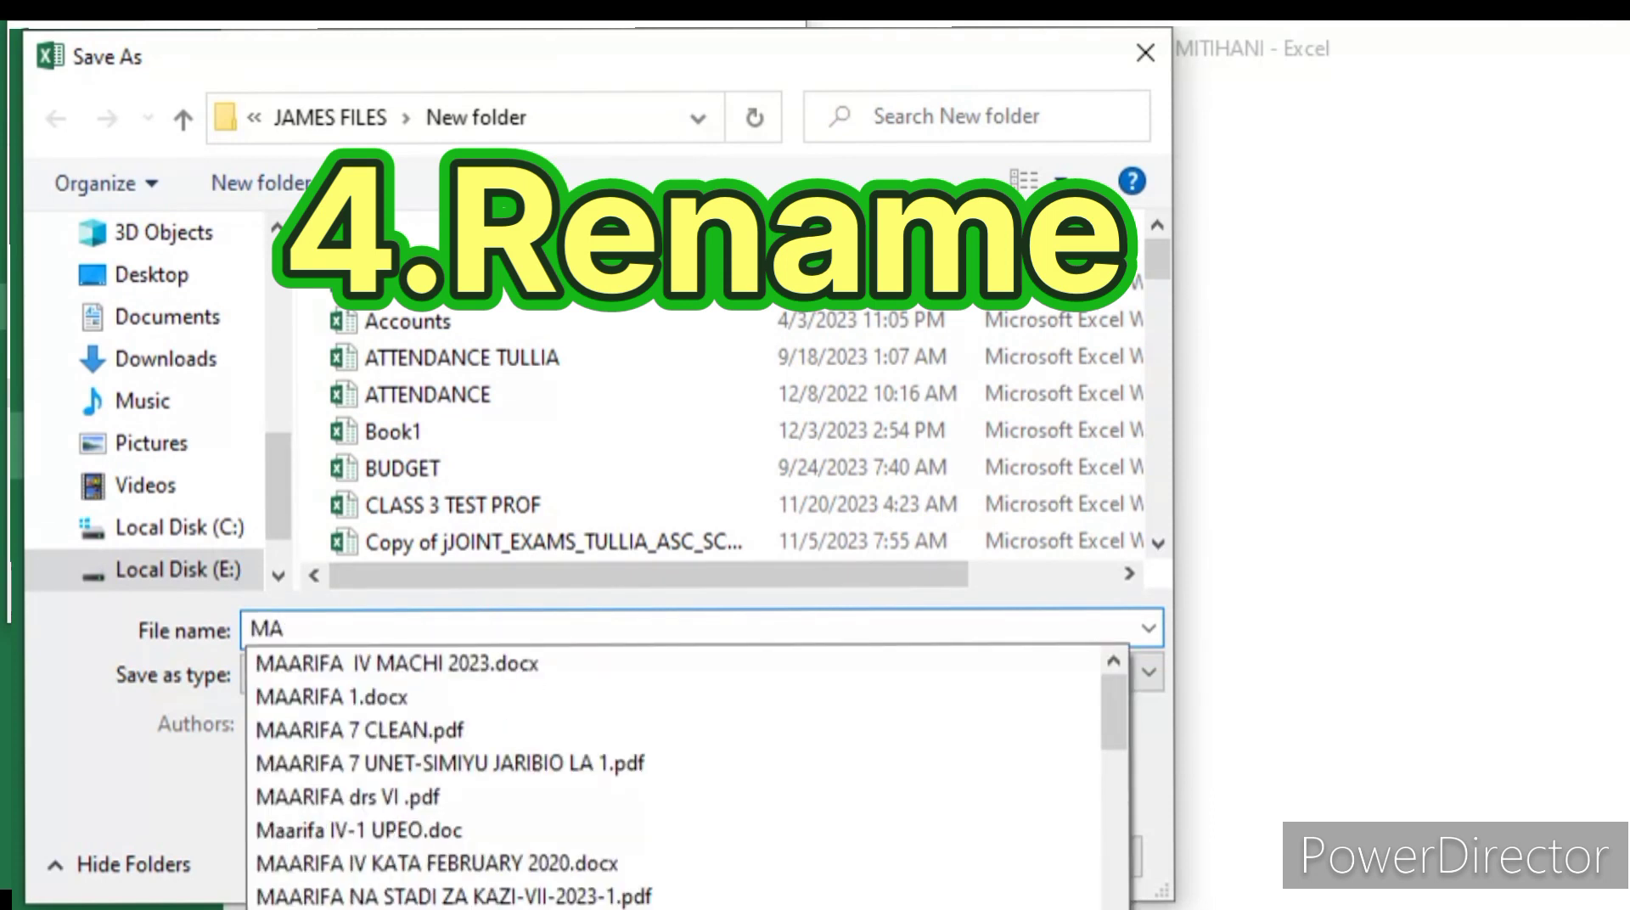
text(JARIBIO )
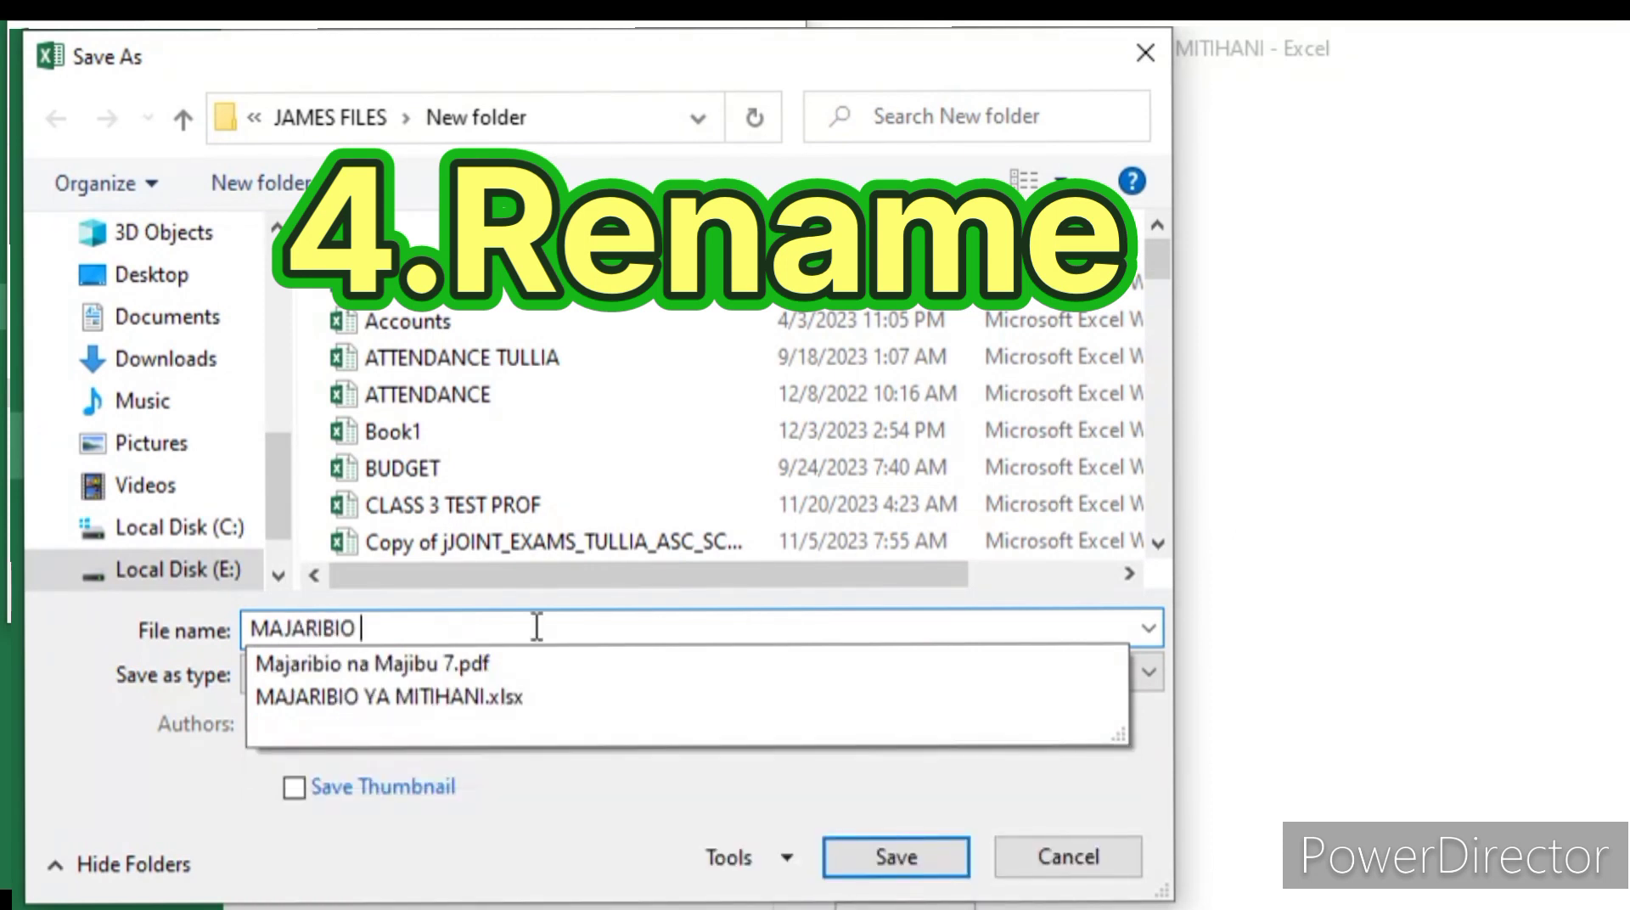
text(YA M)
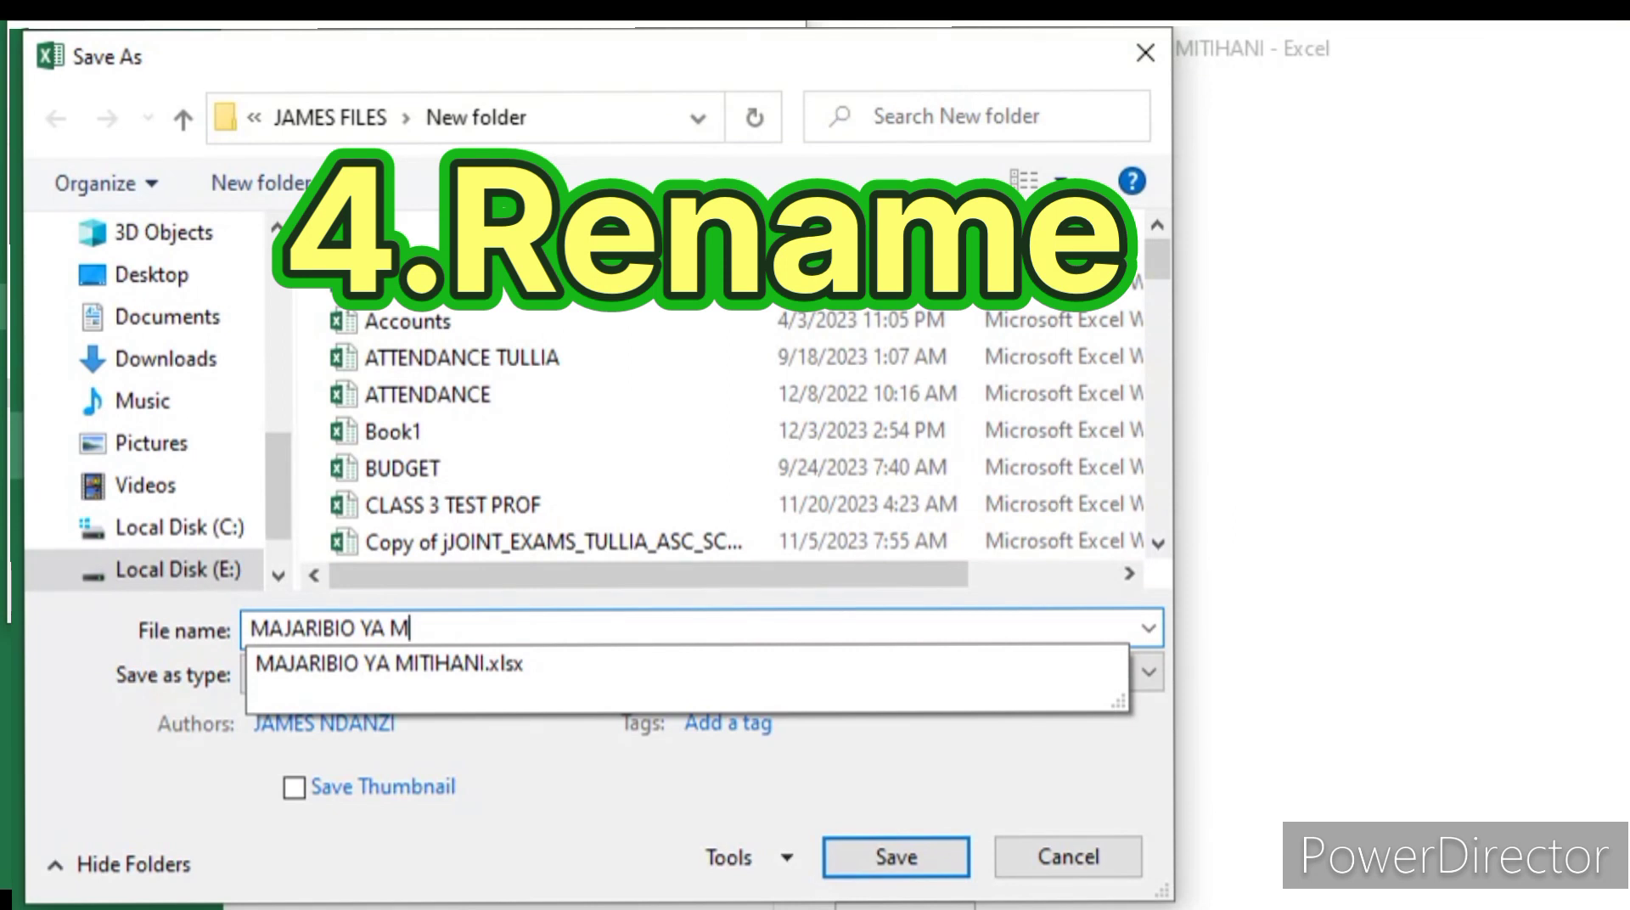
text(ITIHANI)
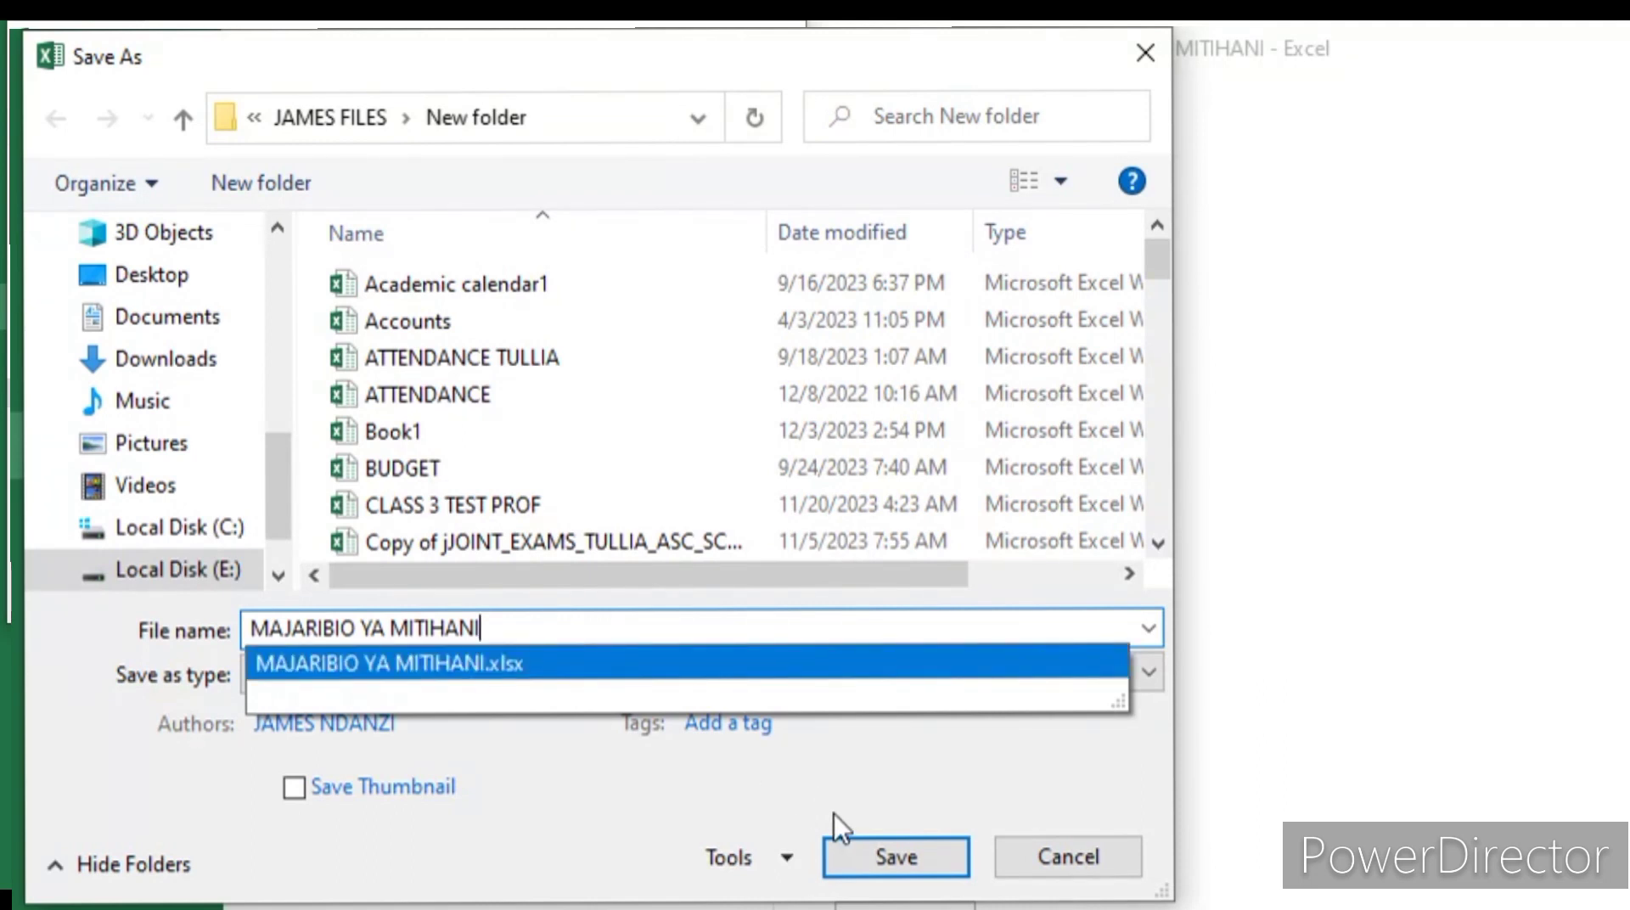
click(858, 845)
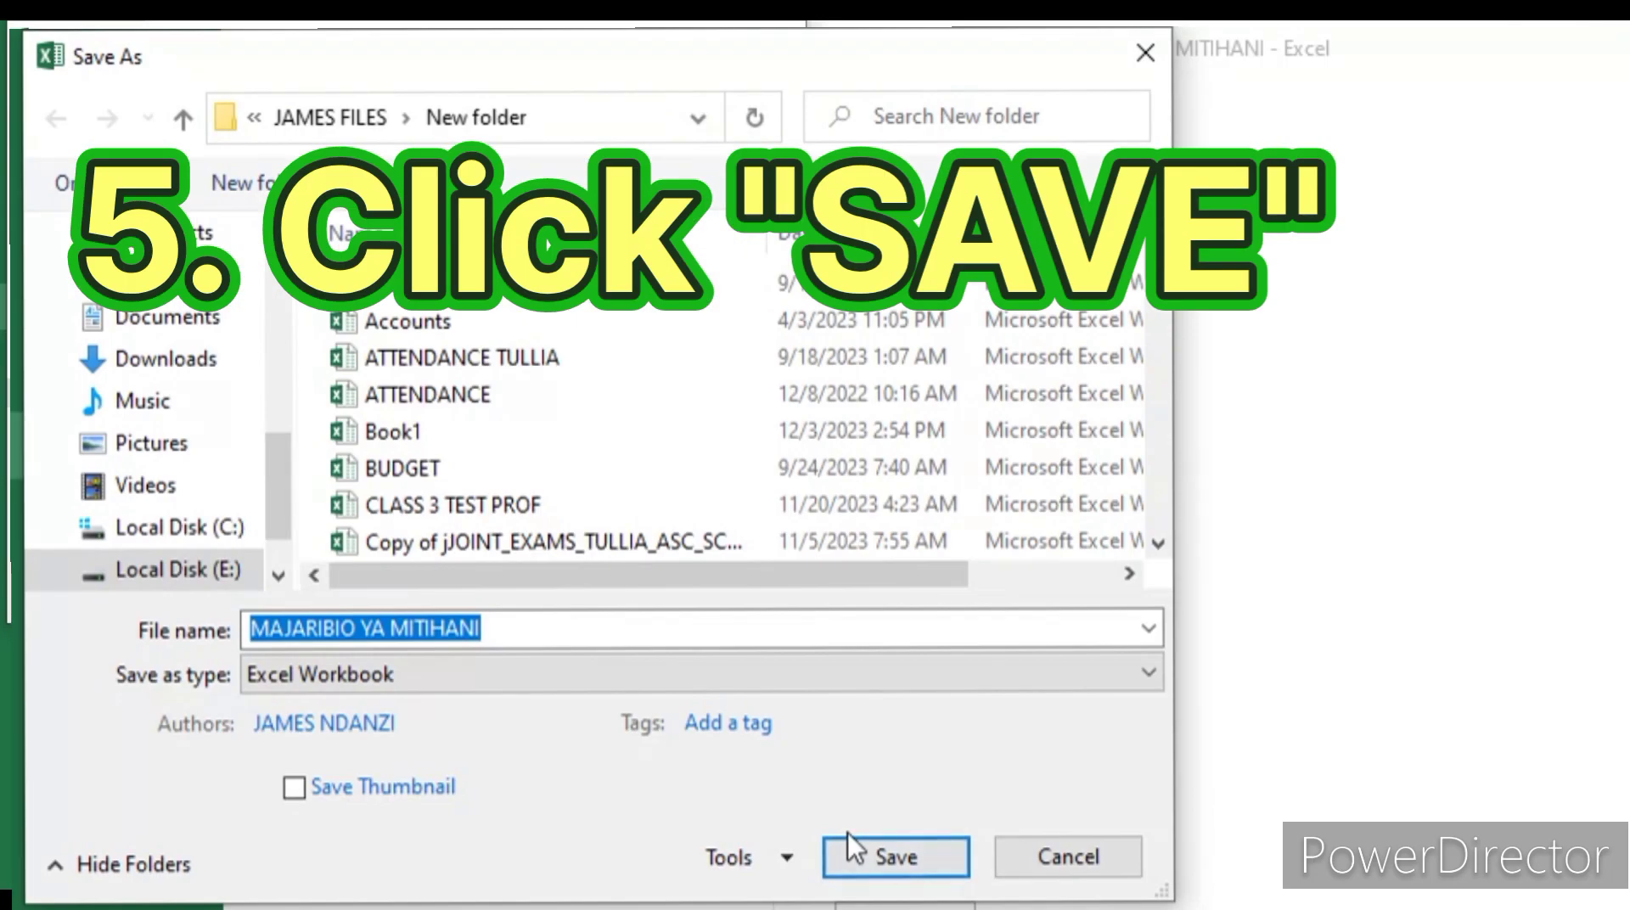
Save the workbook as 'MAJARIBIO YA MITIHANI', then select cells C7 and F10
click(887, 862)
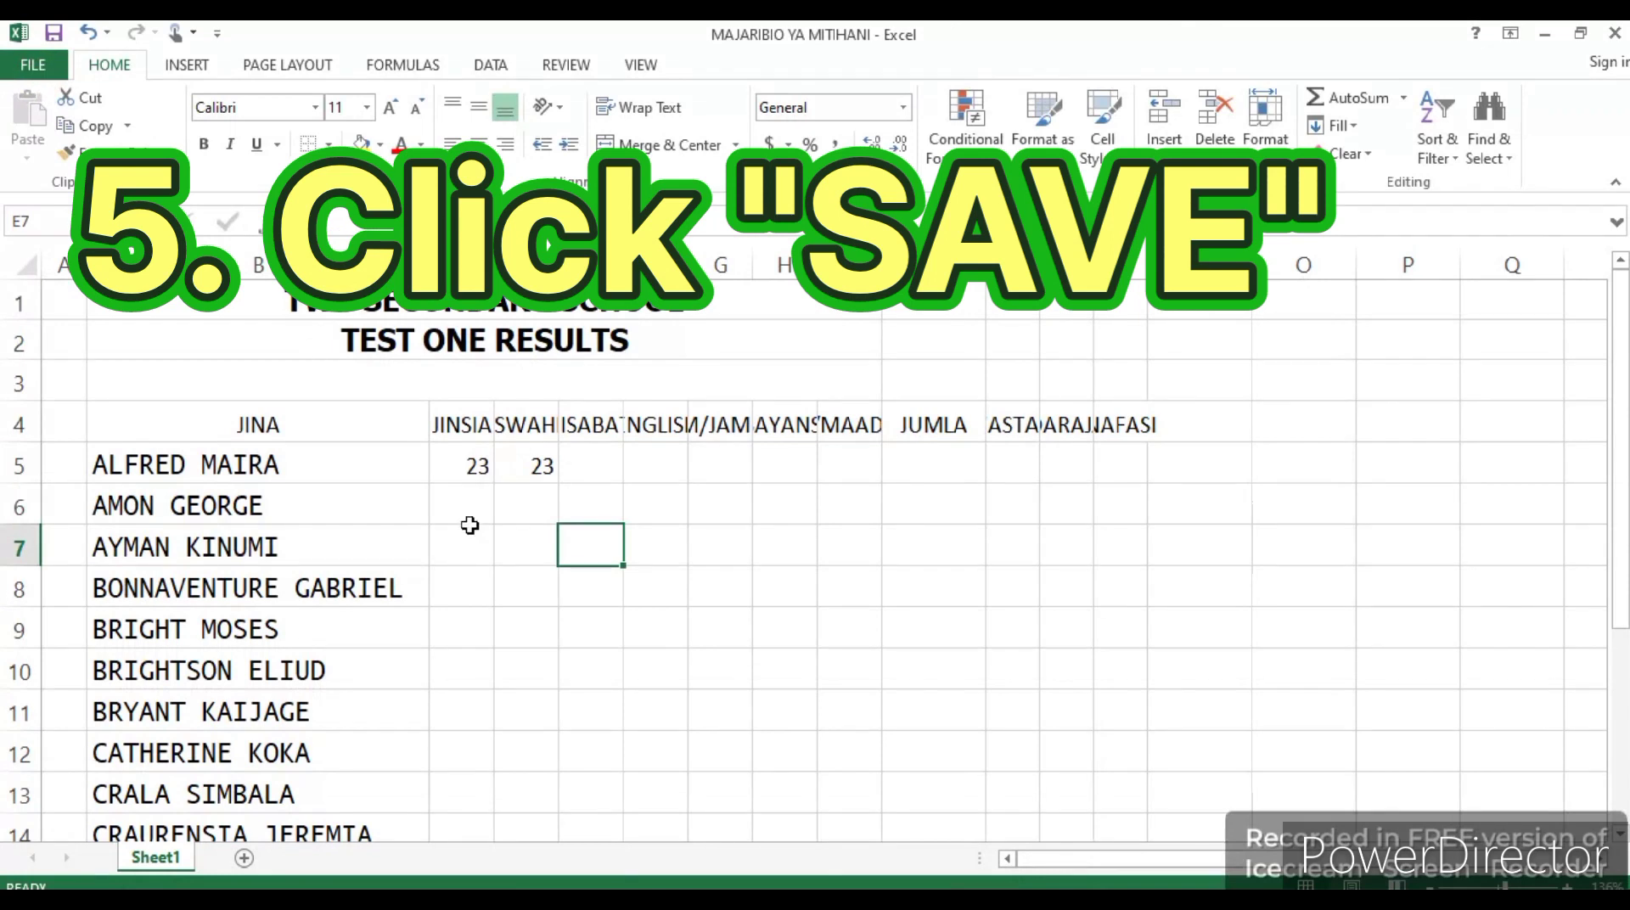
click(471, 531)
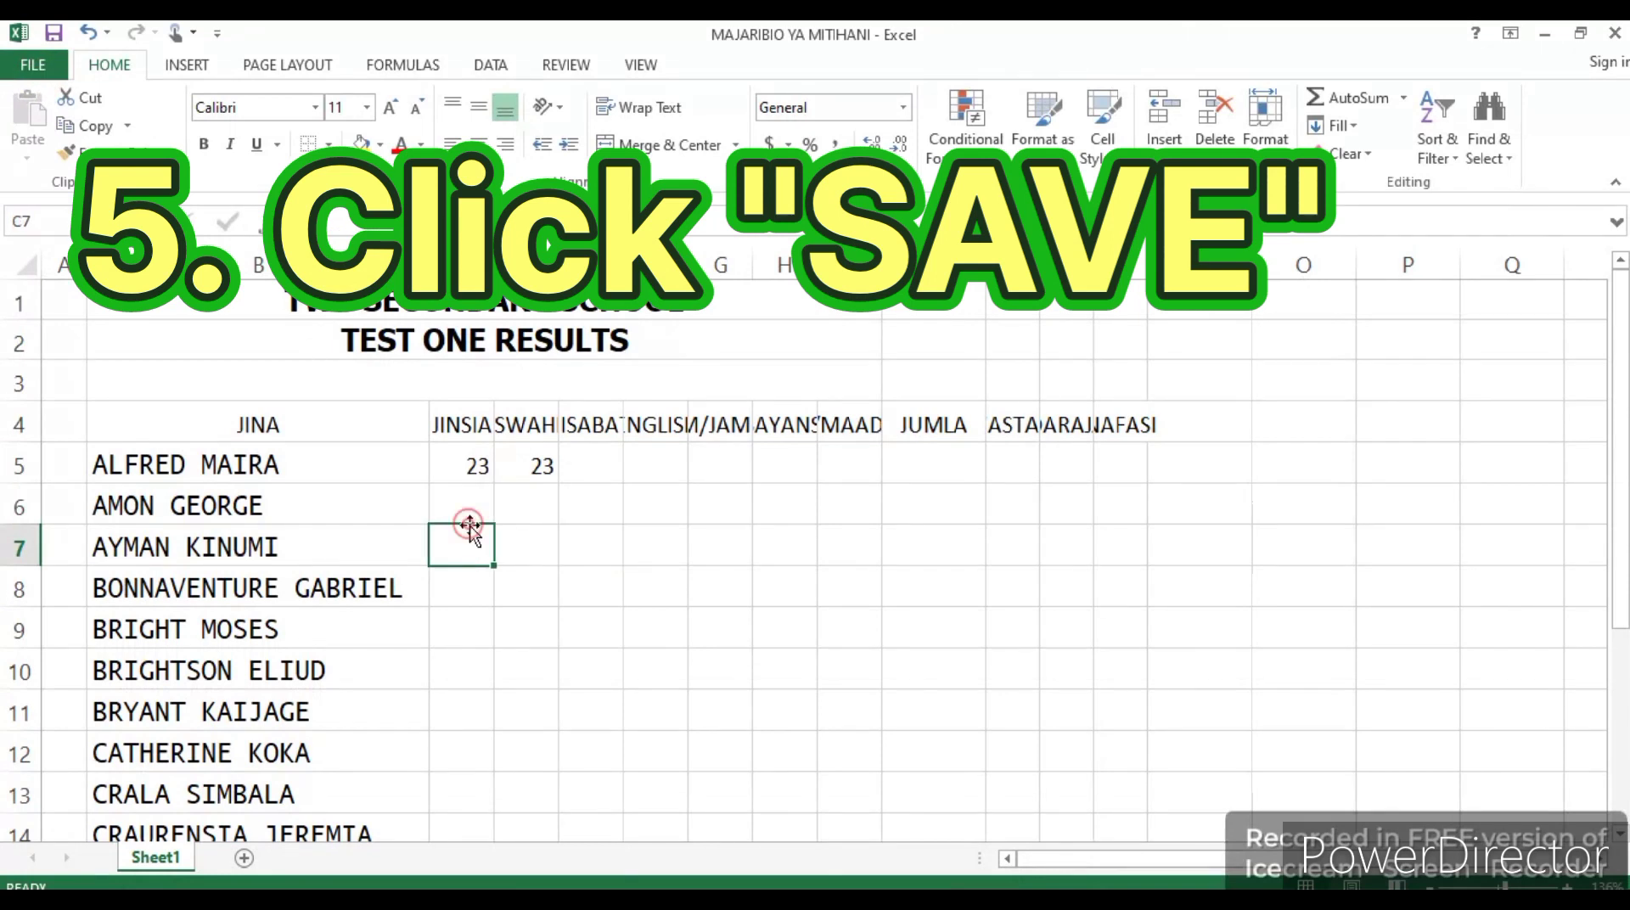
click(647, 676)
scroll(647, 677, down, 2)
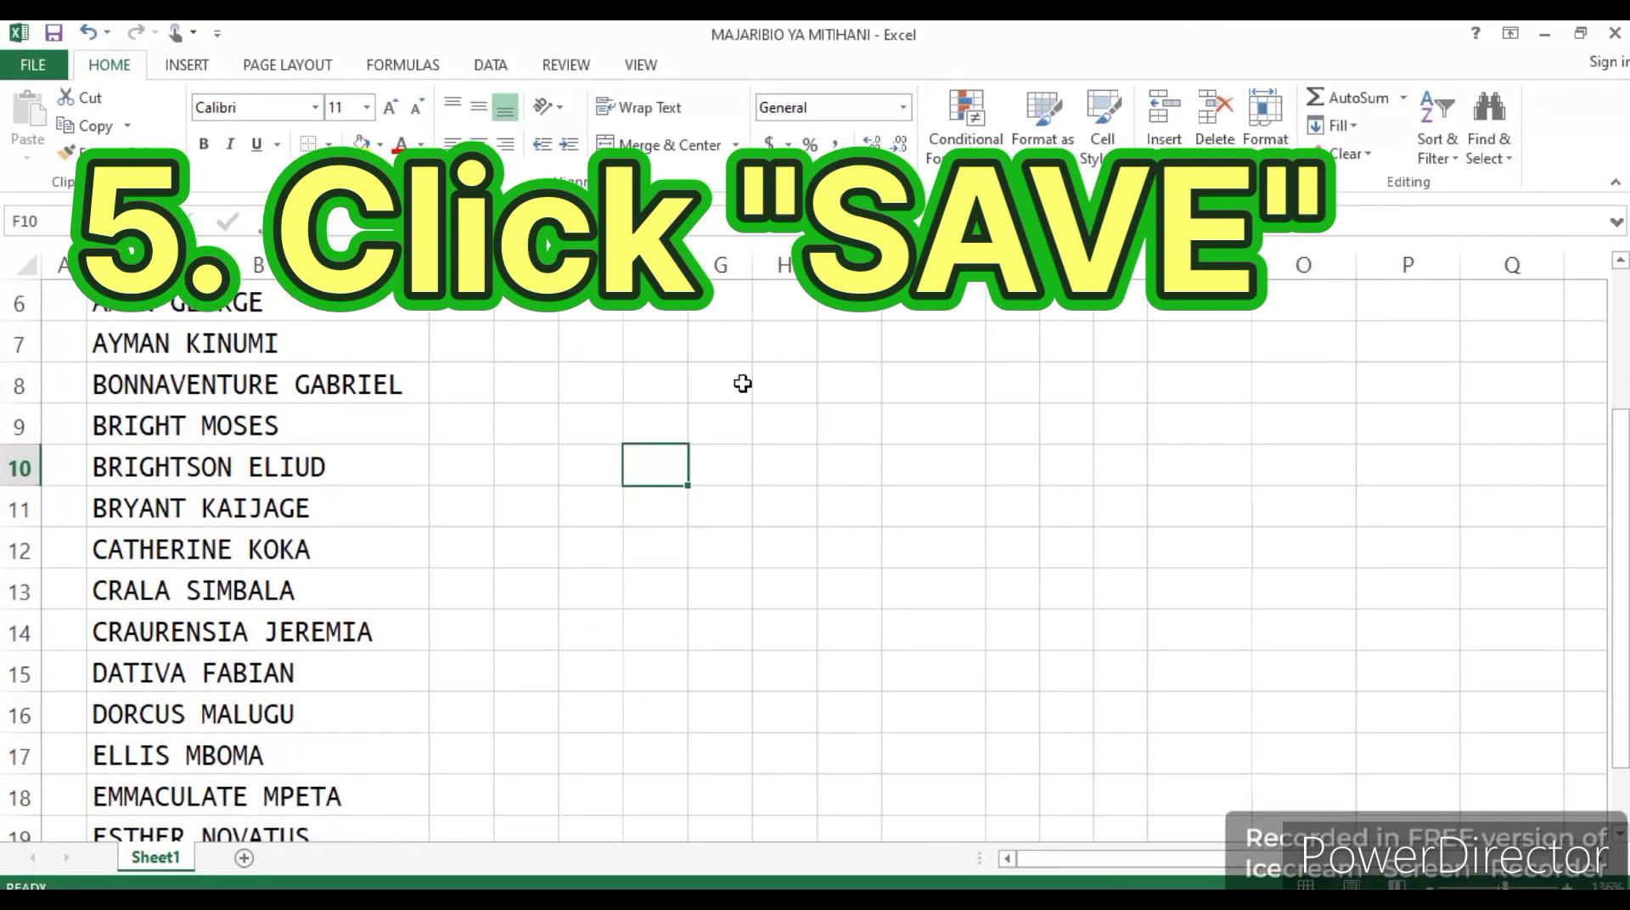
Select cells F9 and H10, then view the Info page showing the 10.0KB file
click(928, 891)
click(1141, 906)
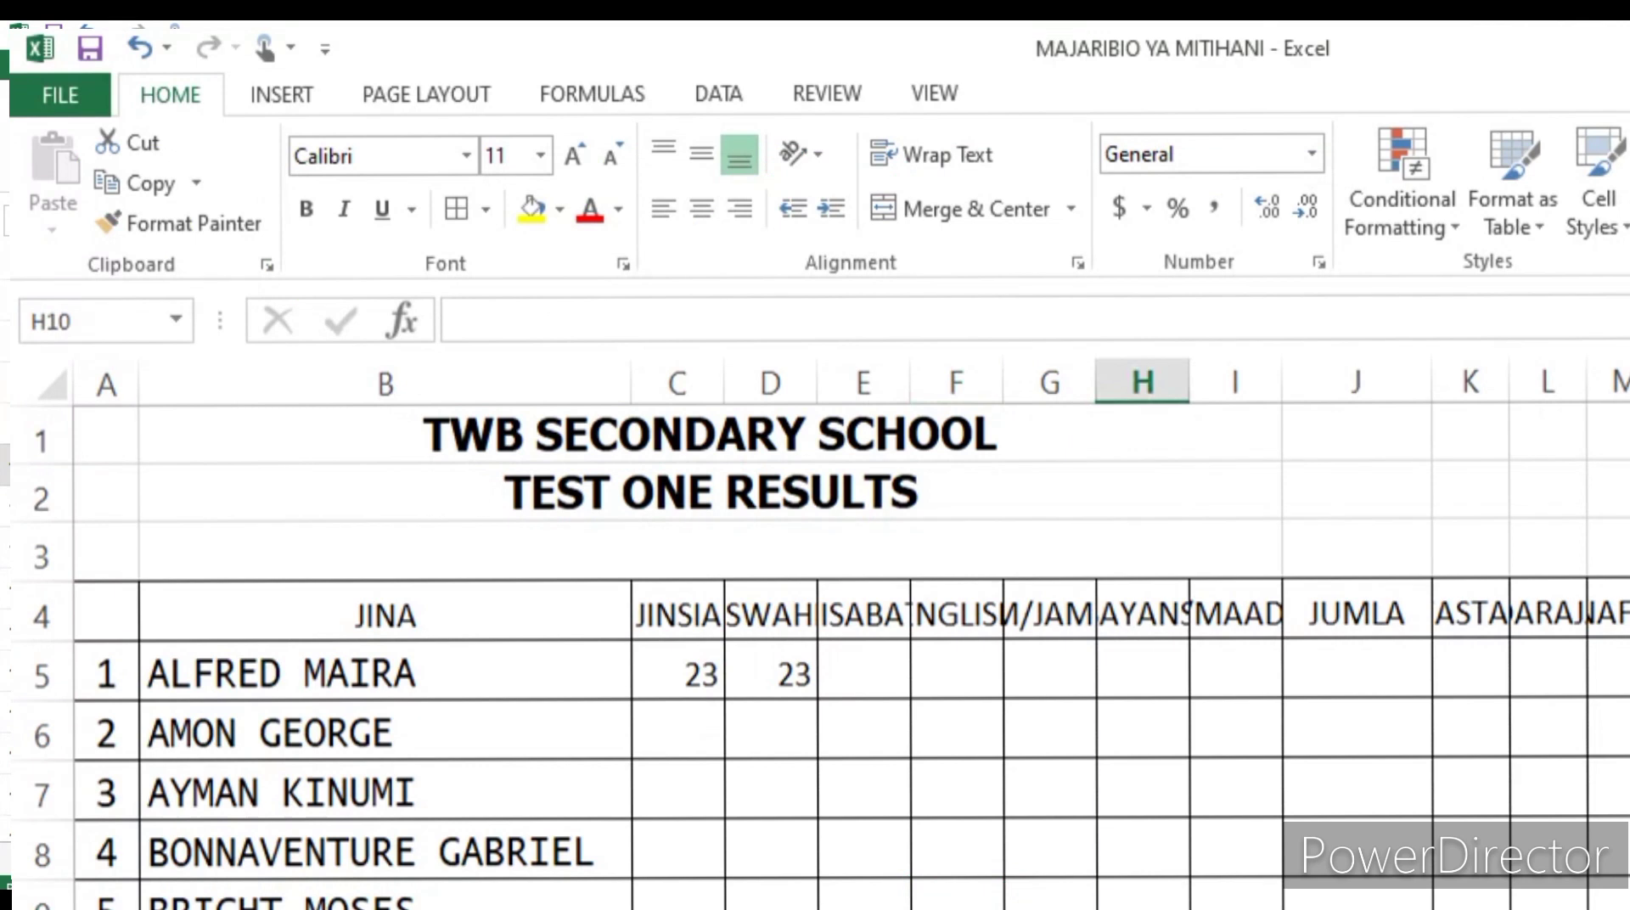
scroll(814, 654, down, 1)
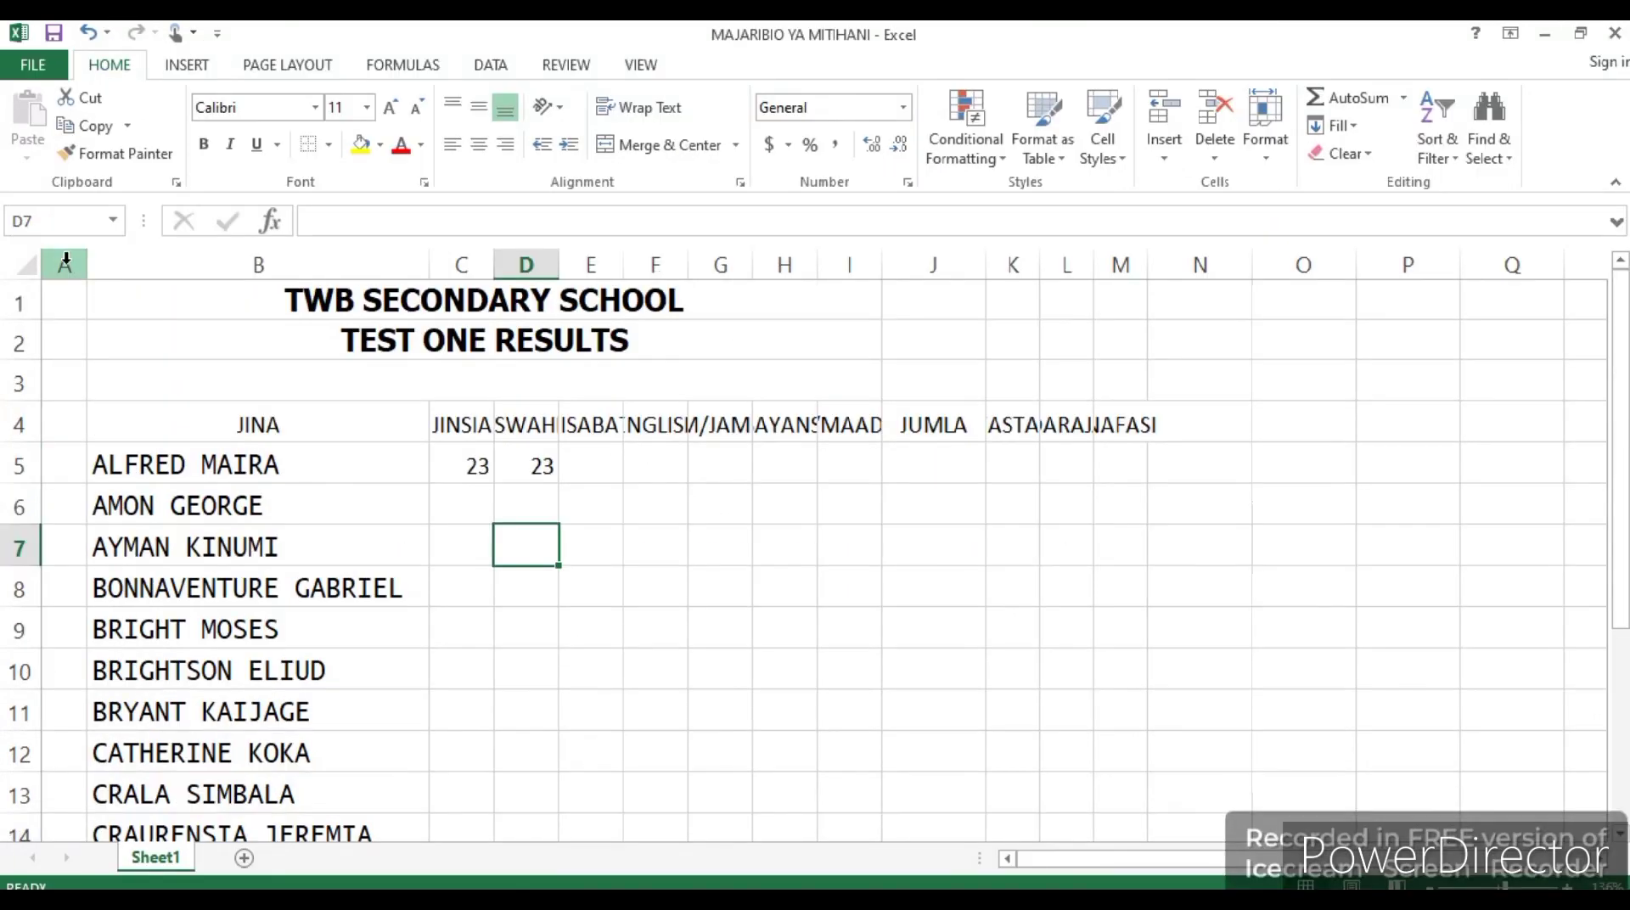
click(41, 59)
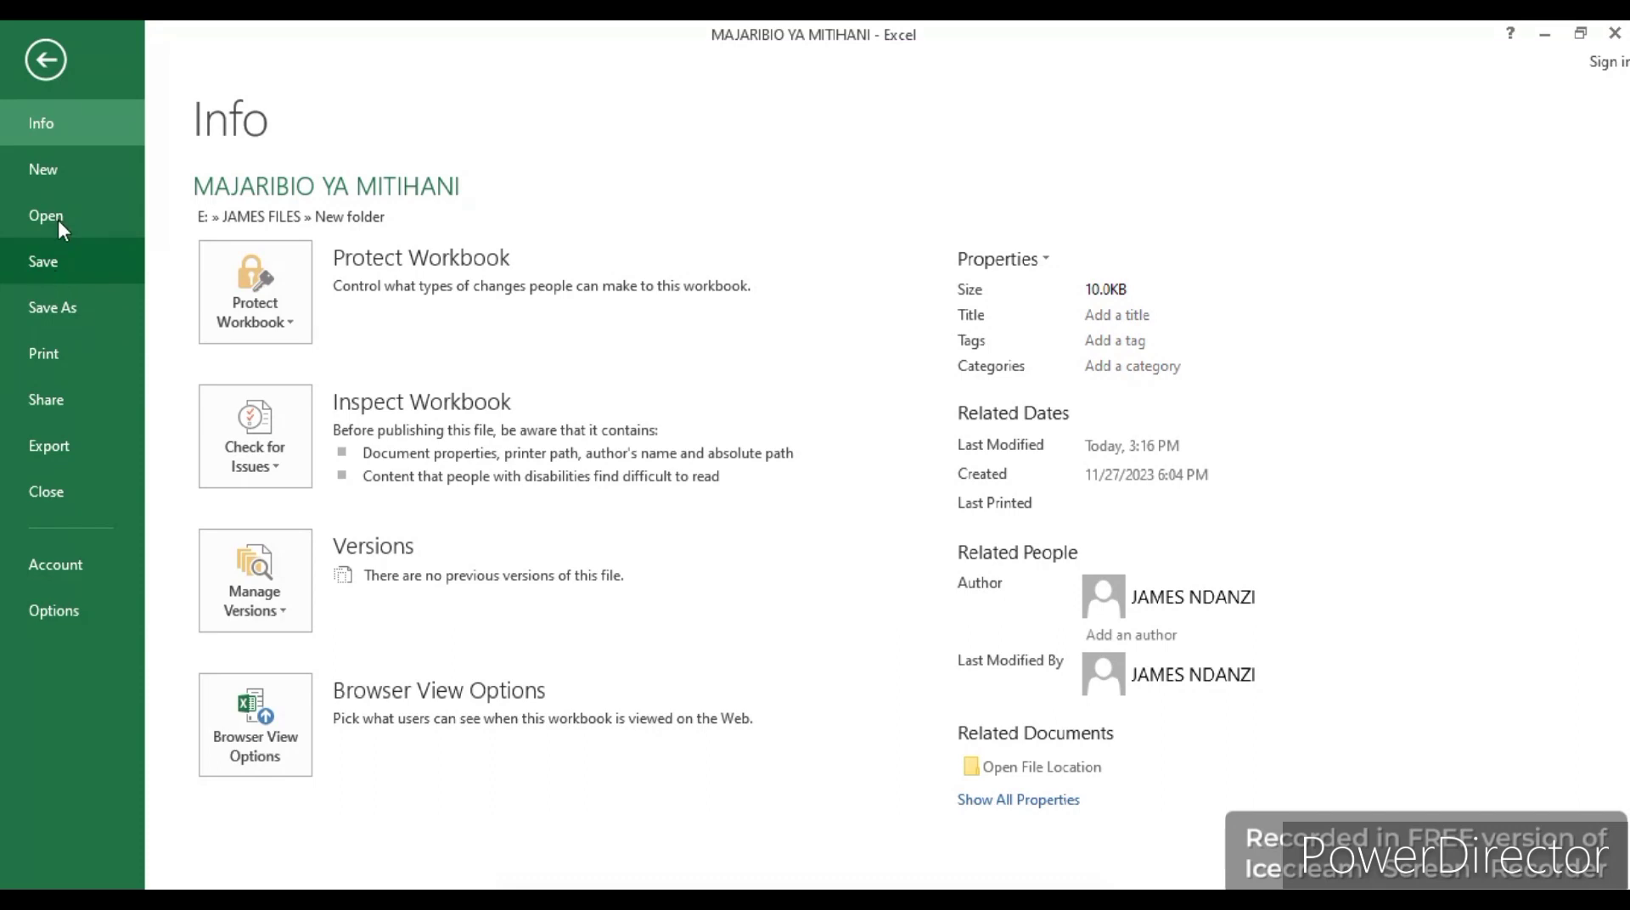
Save from Backstage, reopen the Info page twice, and end back on the exam results worksheet
click(46, 263)
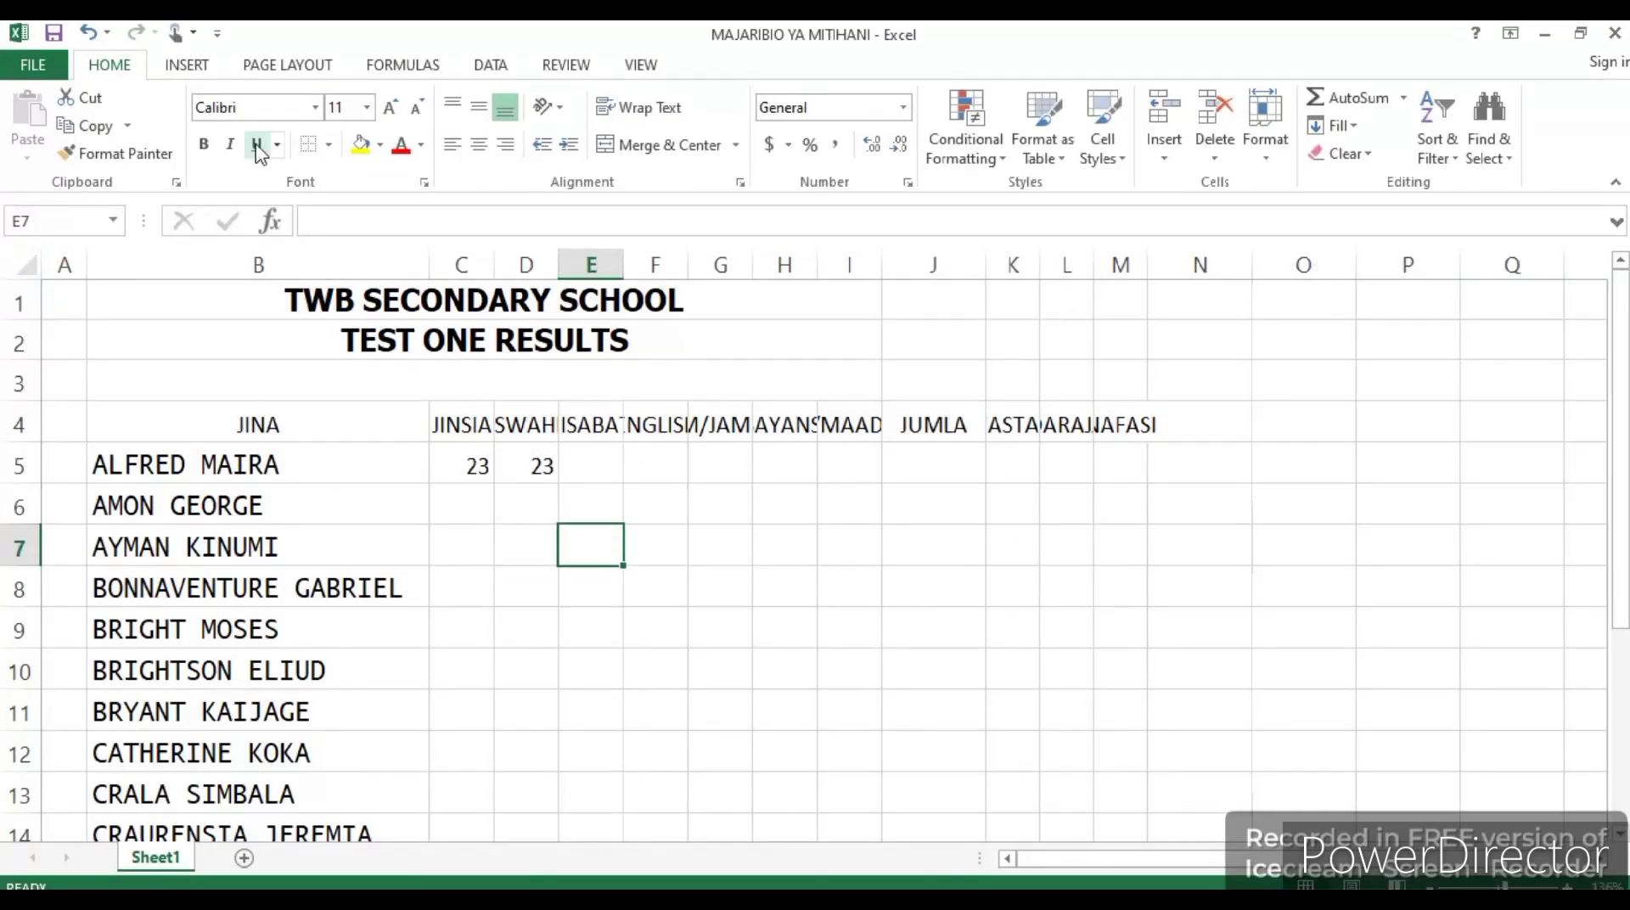
click(37, 56)
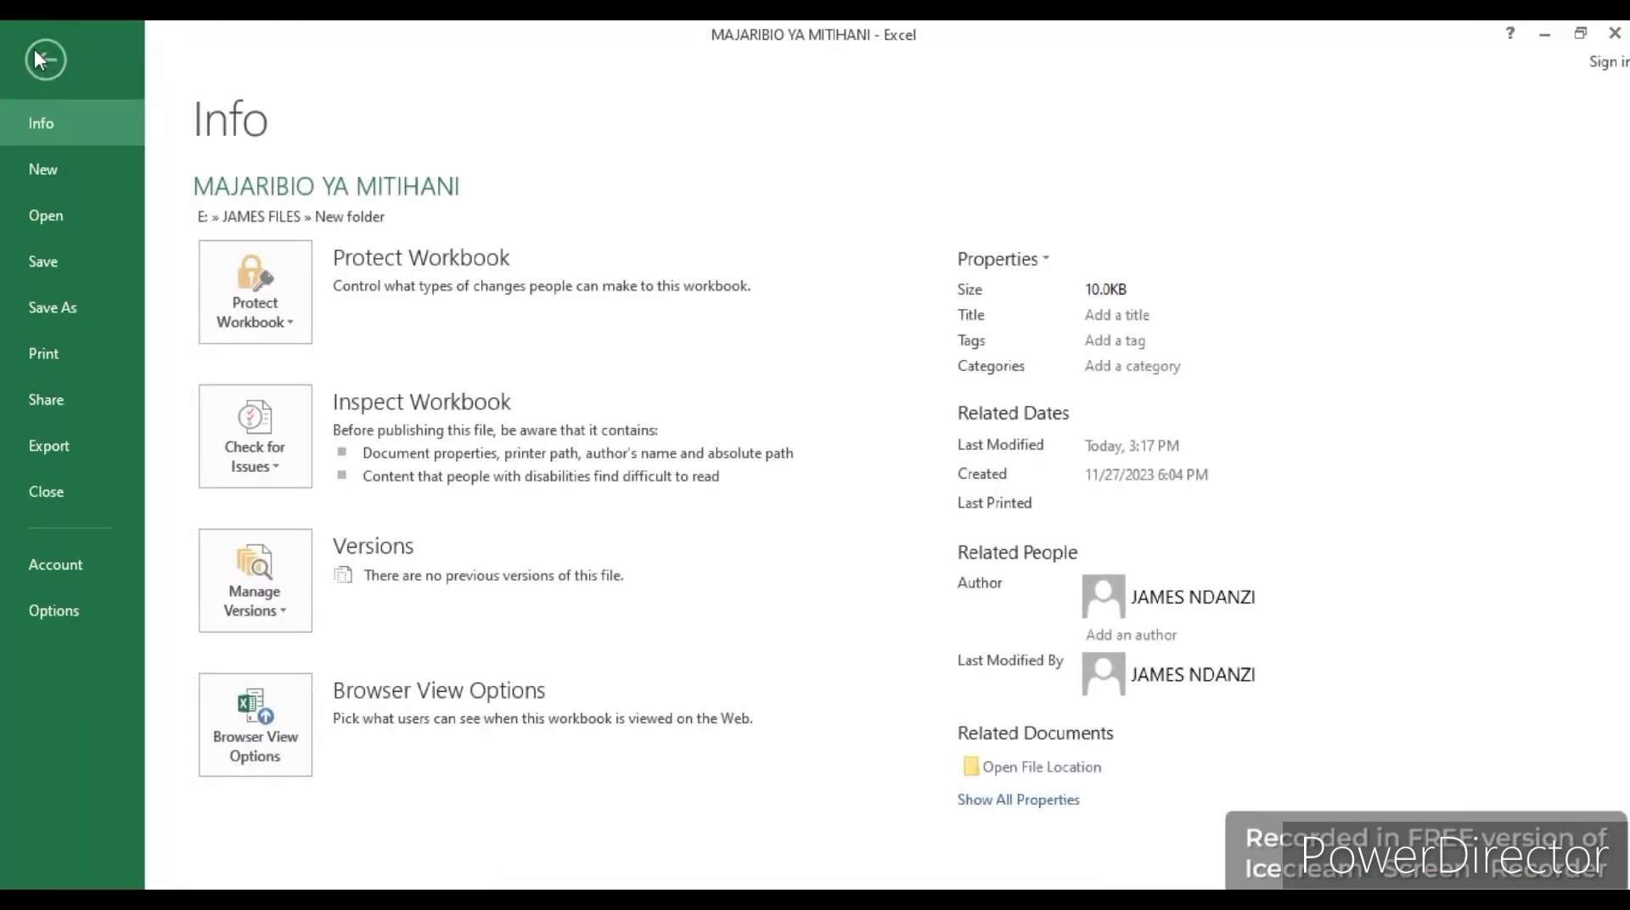
click(34, 49)
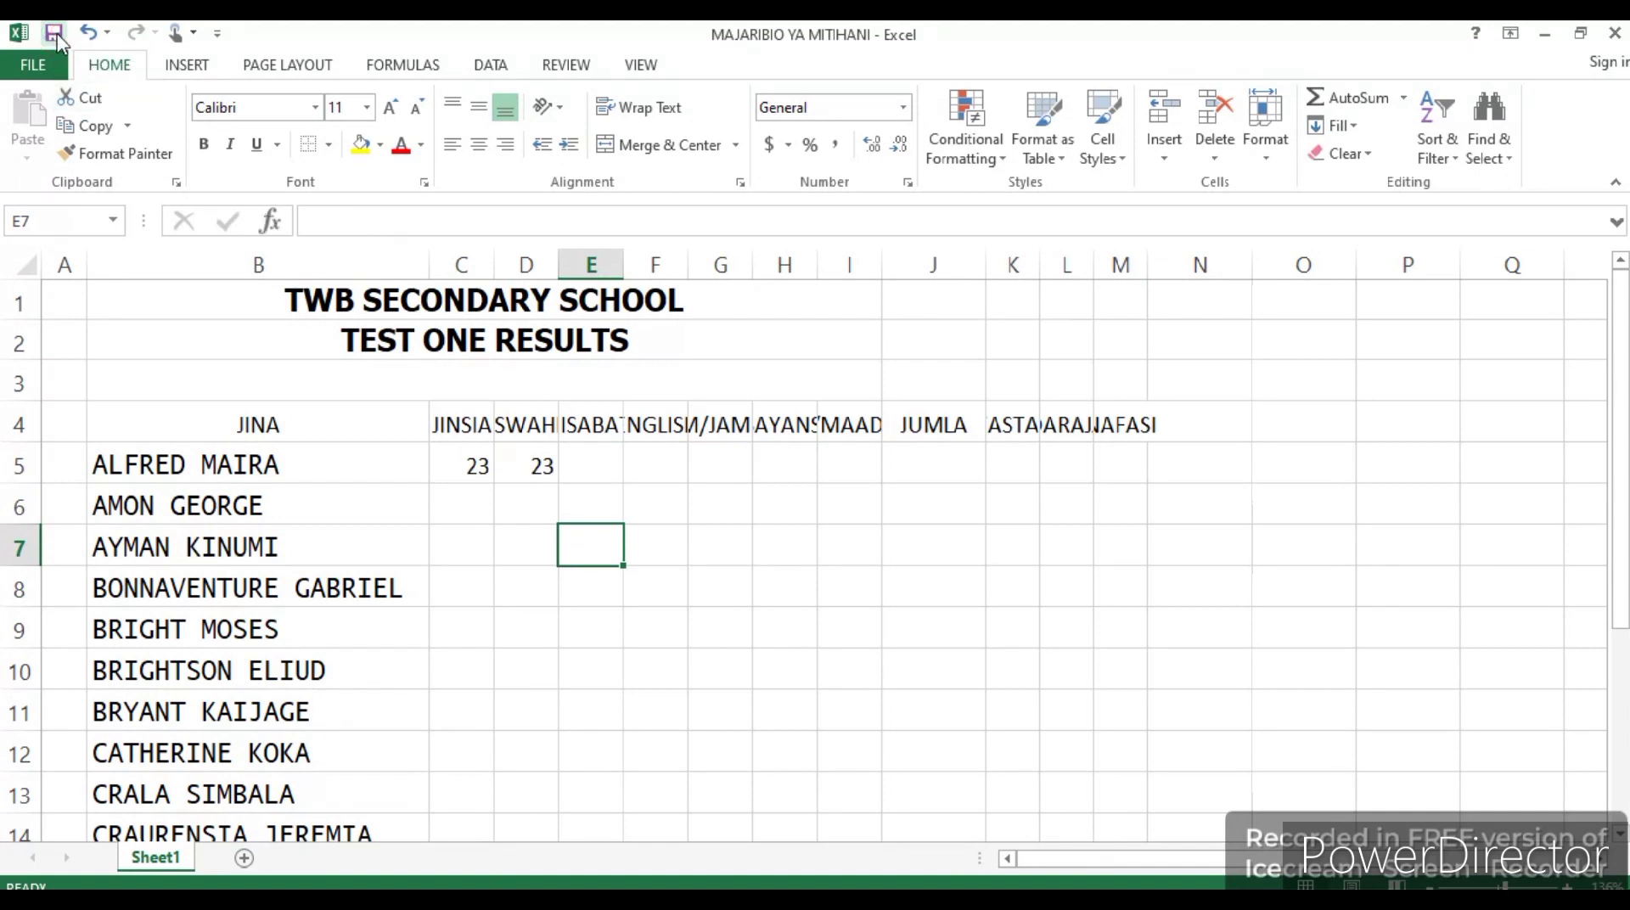
click(45, 58)
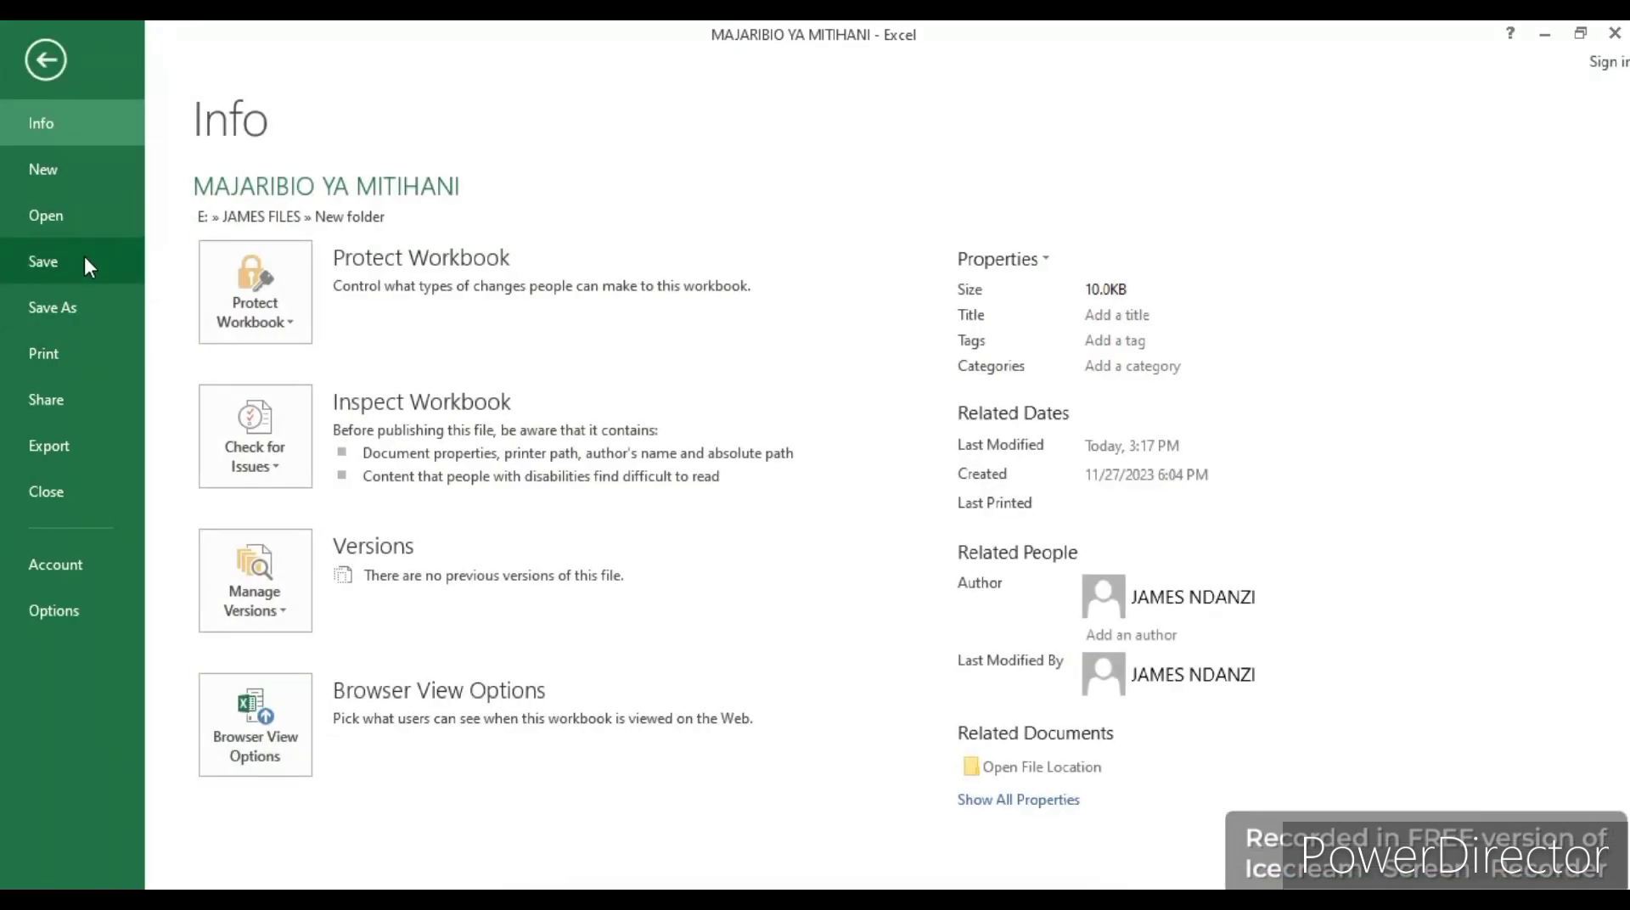
click(51, 52)
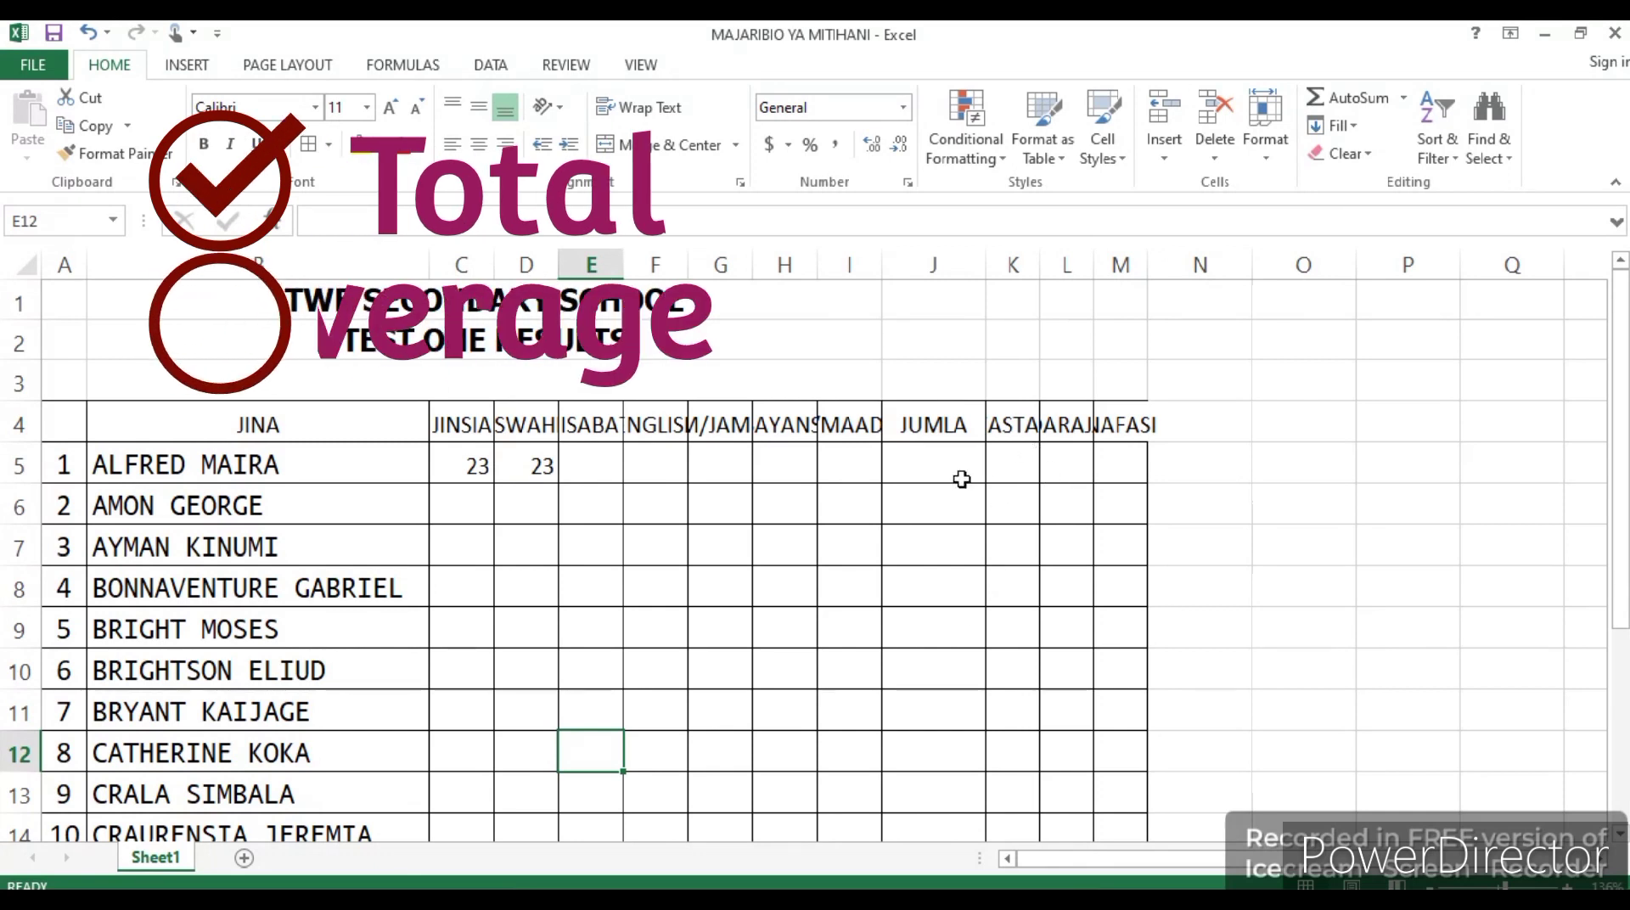
click(916, 476)
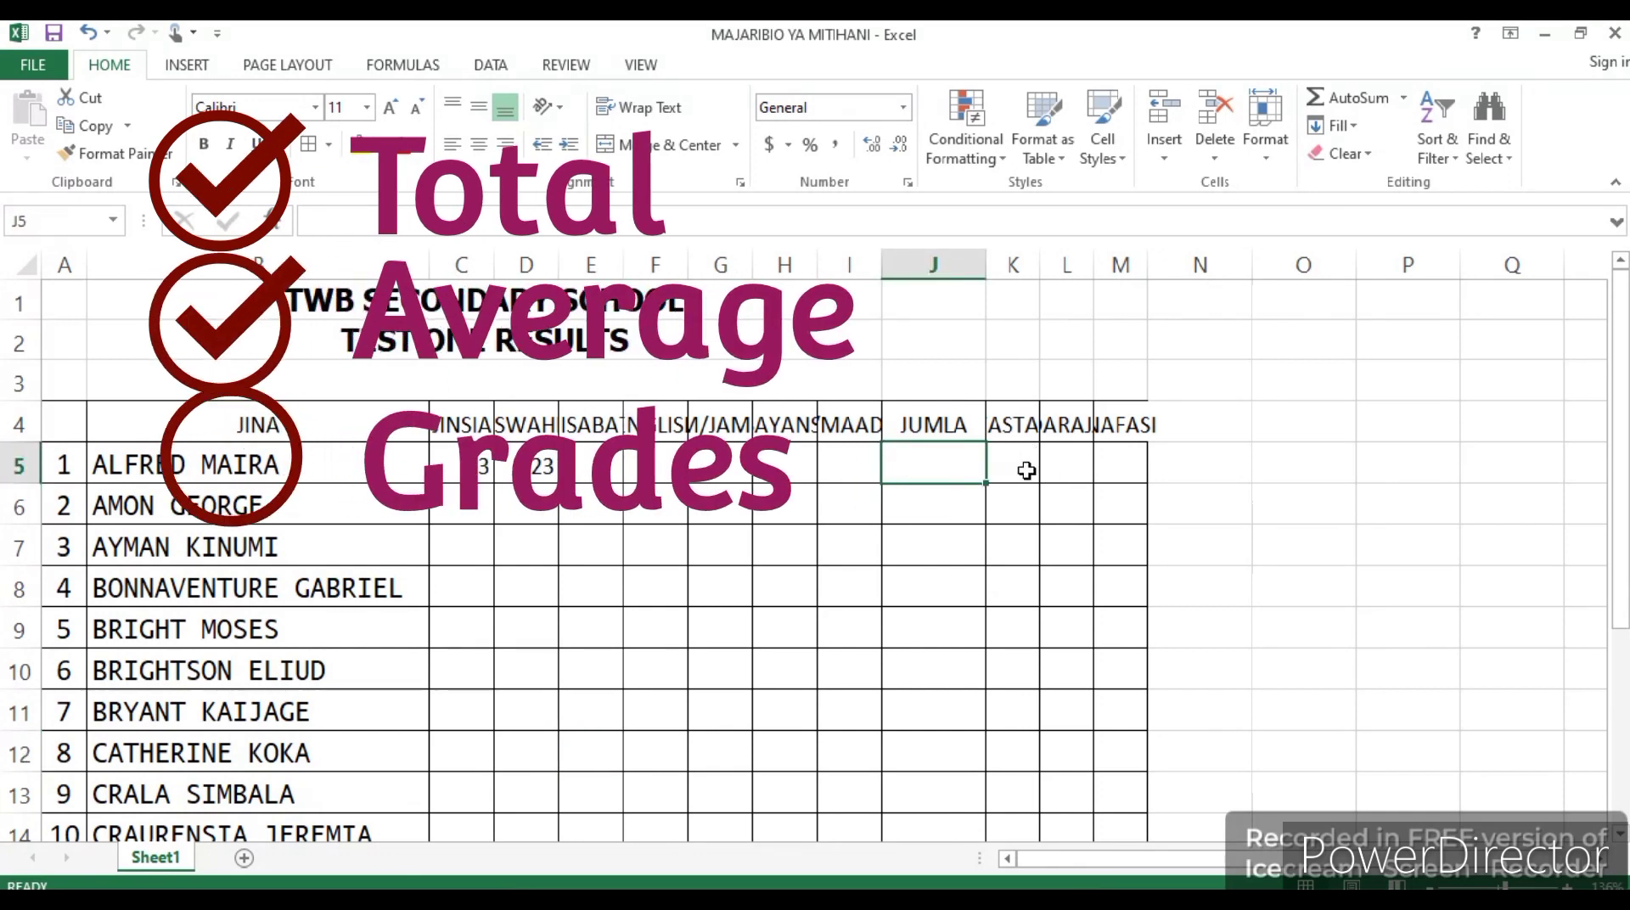
click(1027, 470)
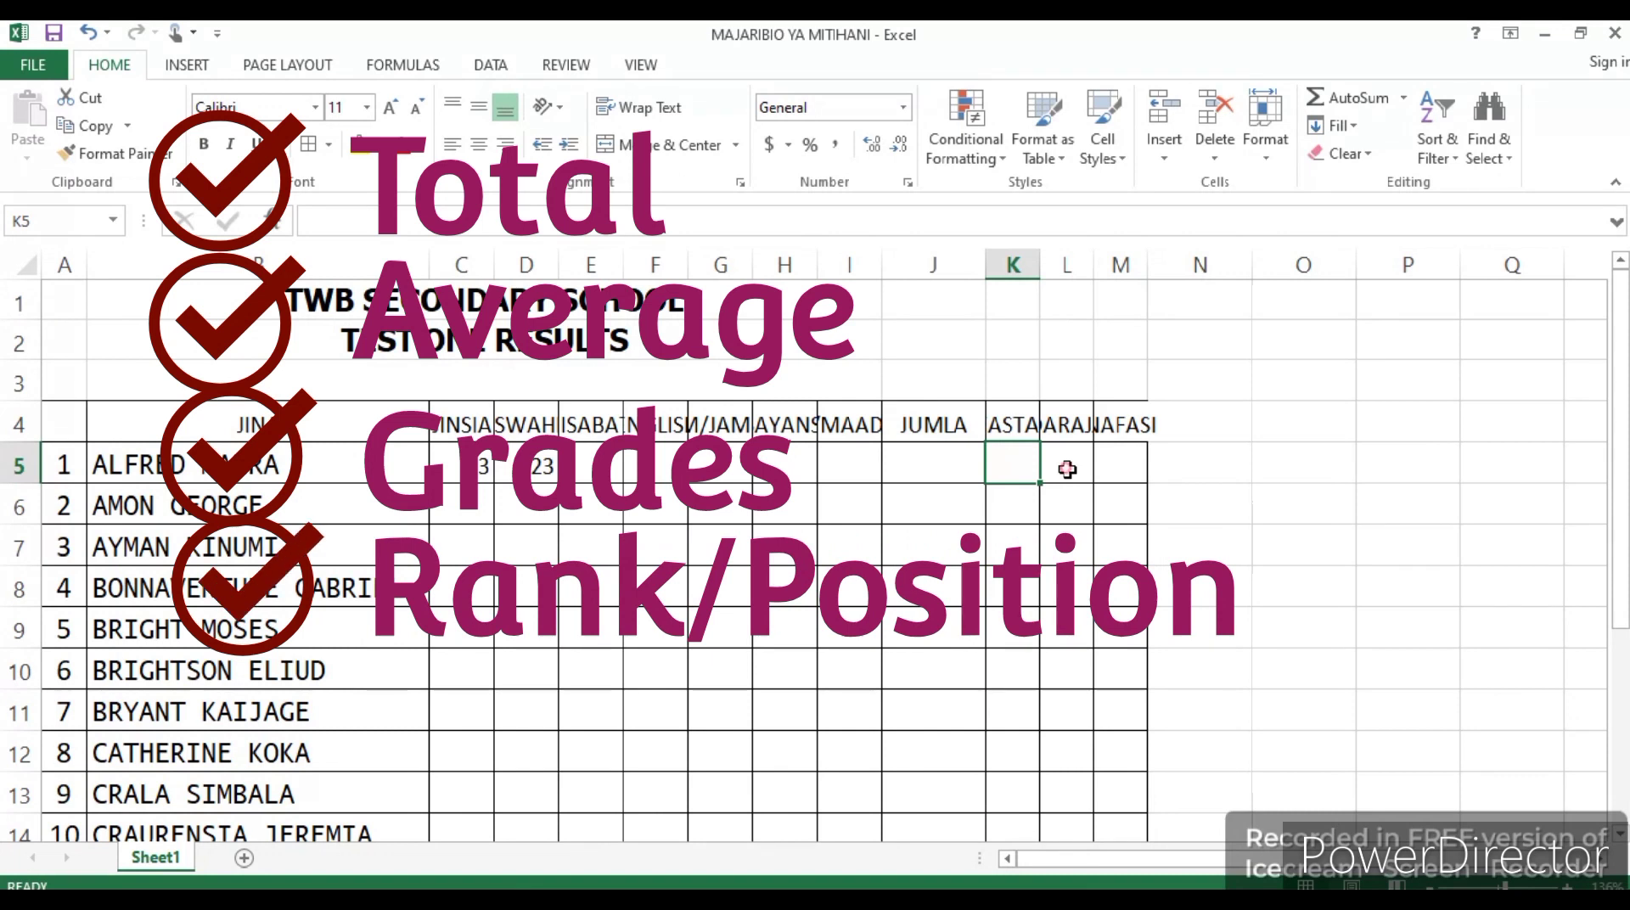
click(1066, 469)
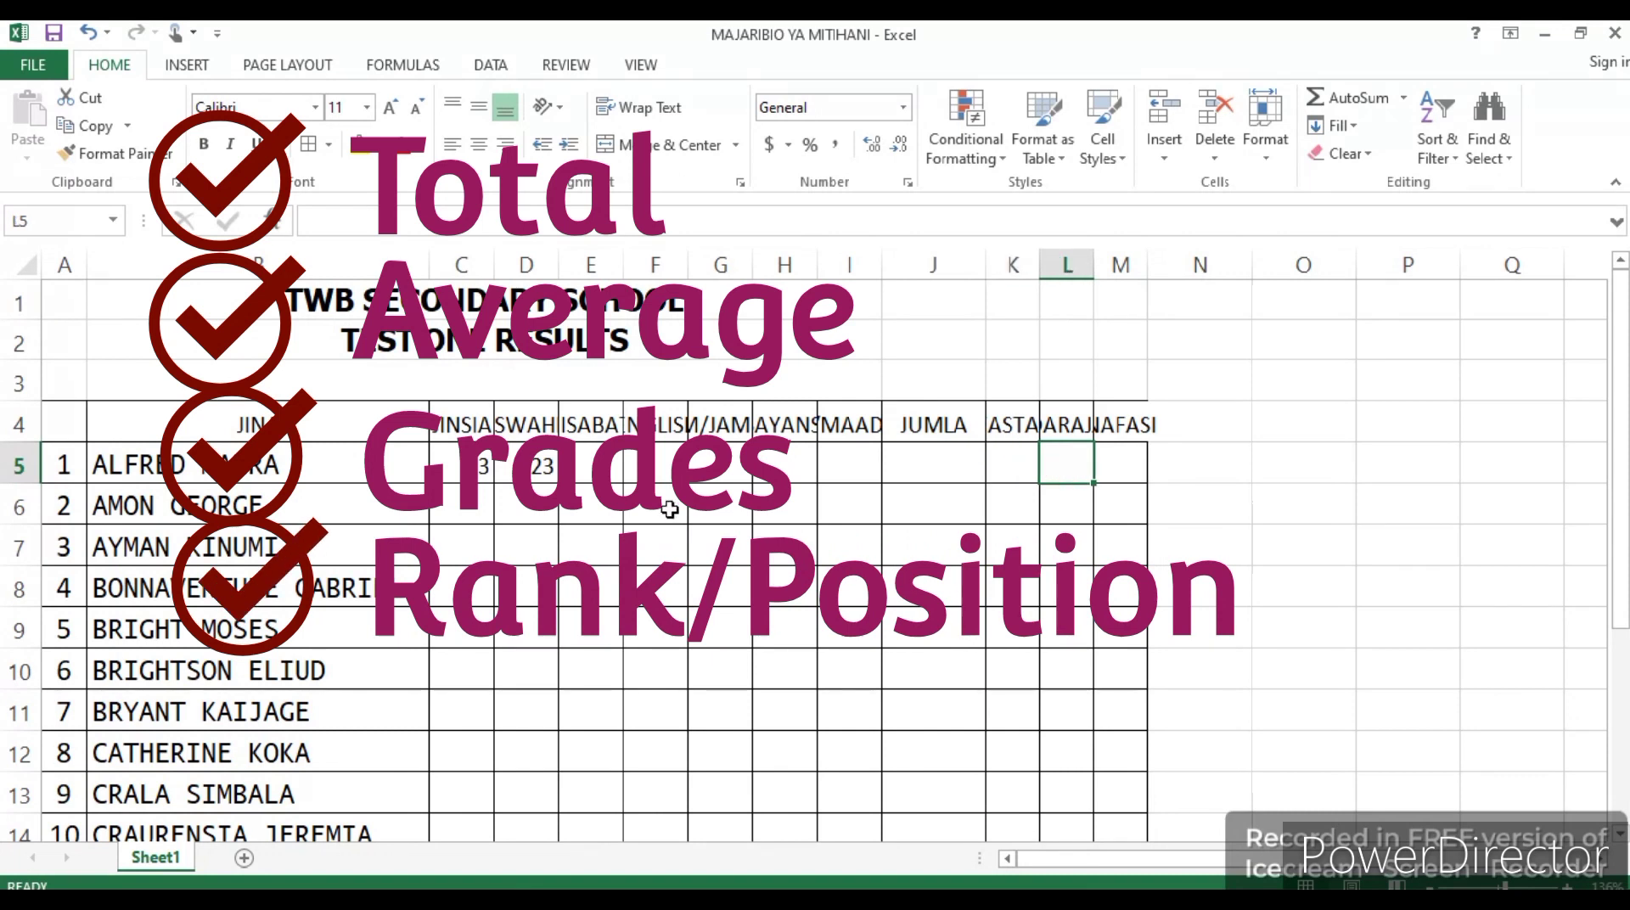